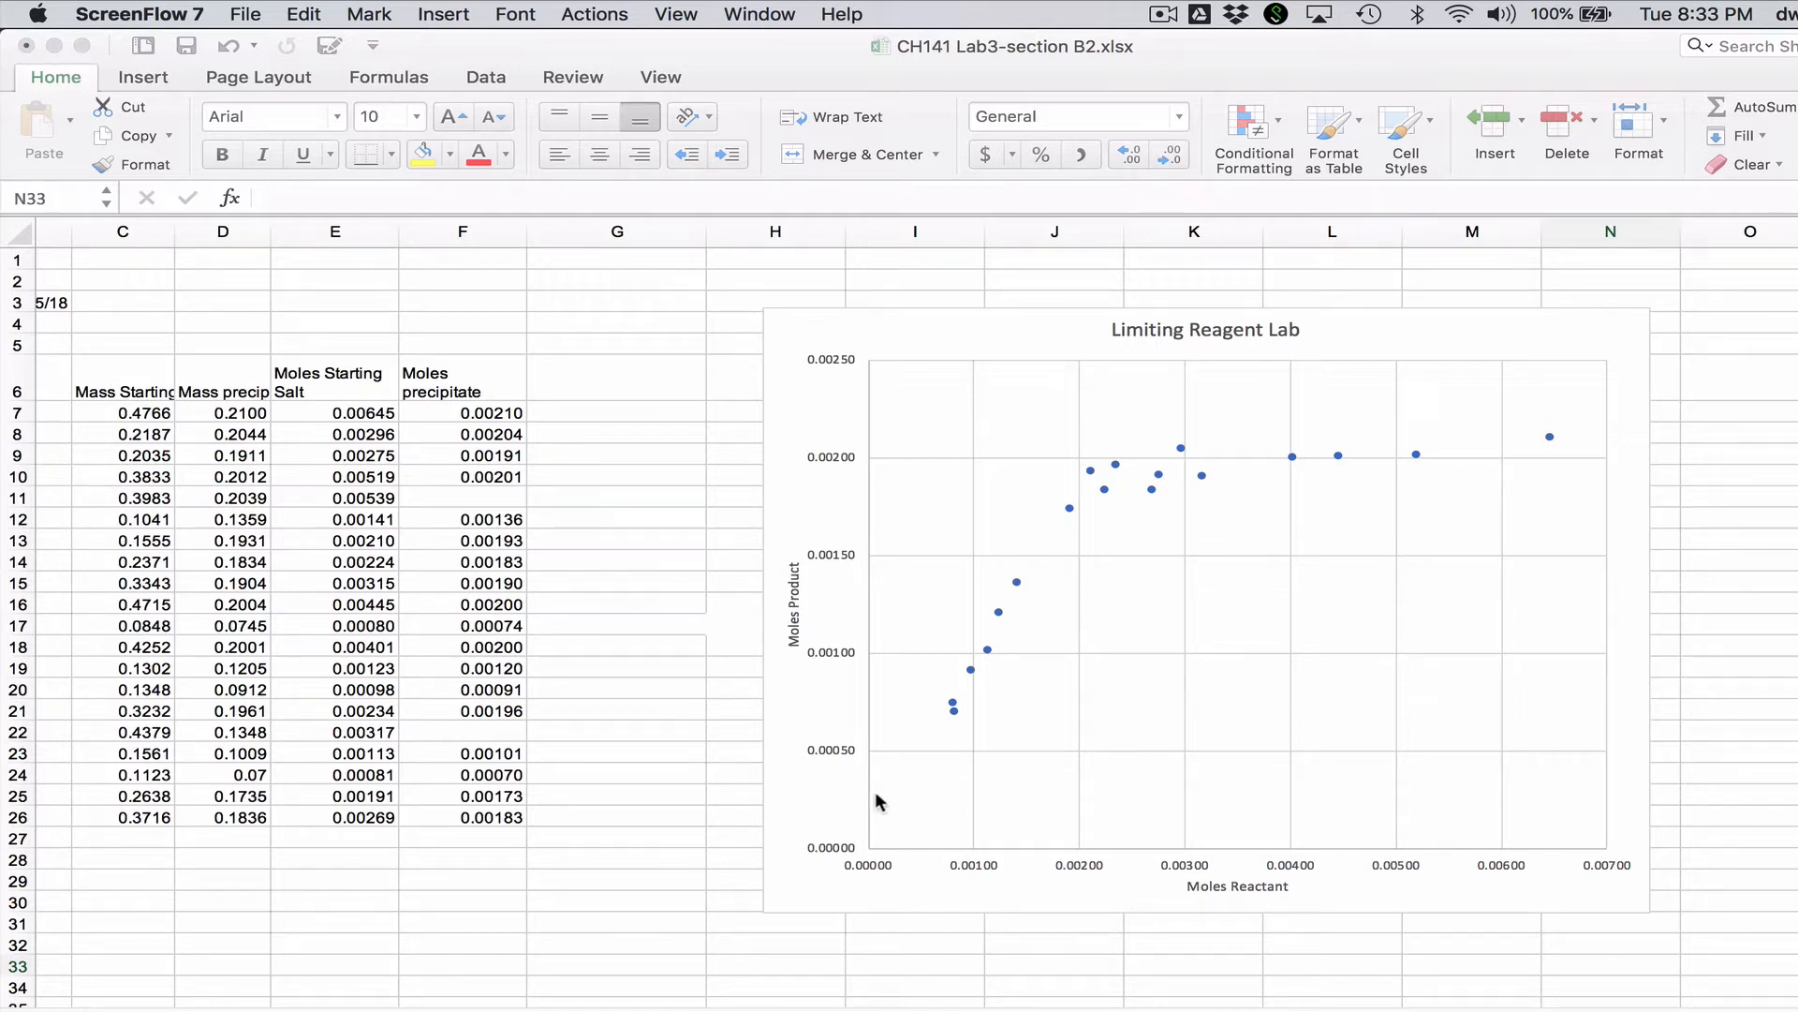
# Examine which cell ranges the scatter chart's data series plots
pyautogui.hscroll(2, 876, 788)
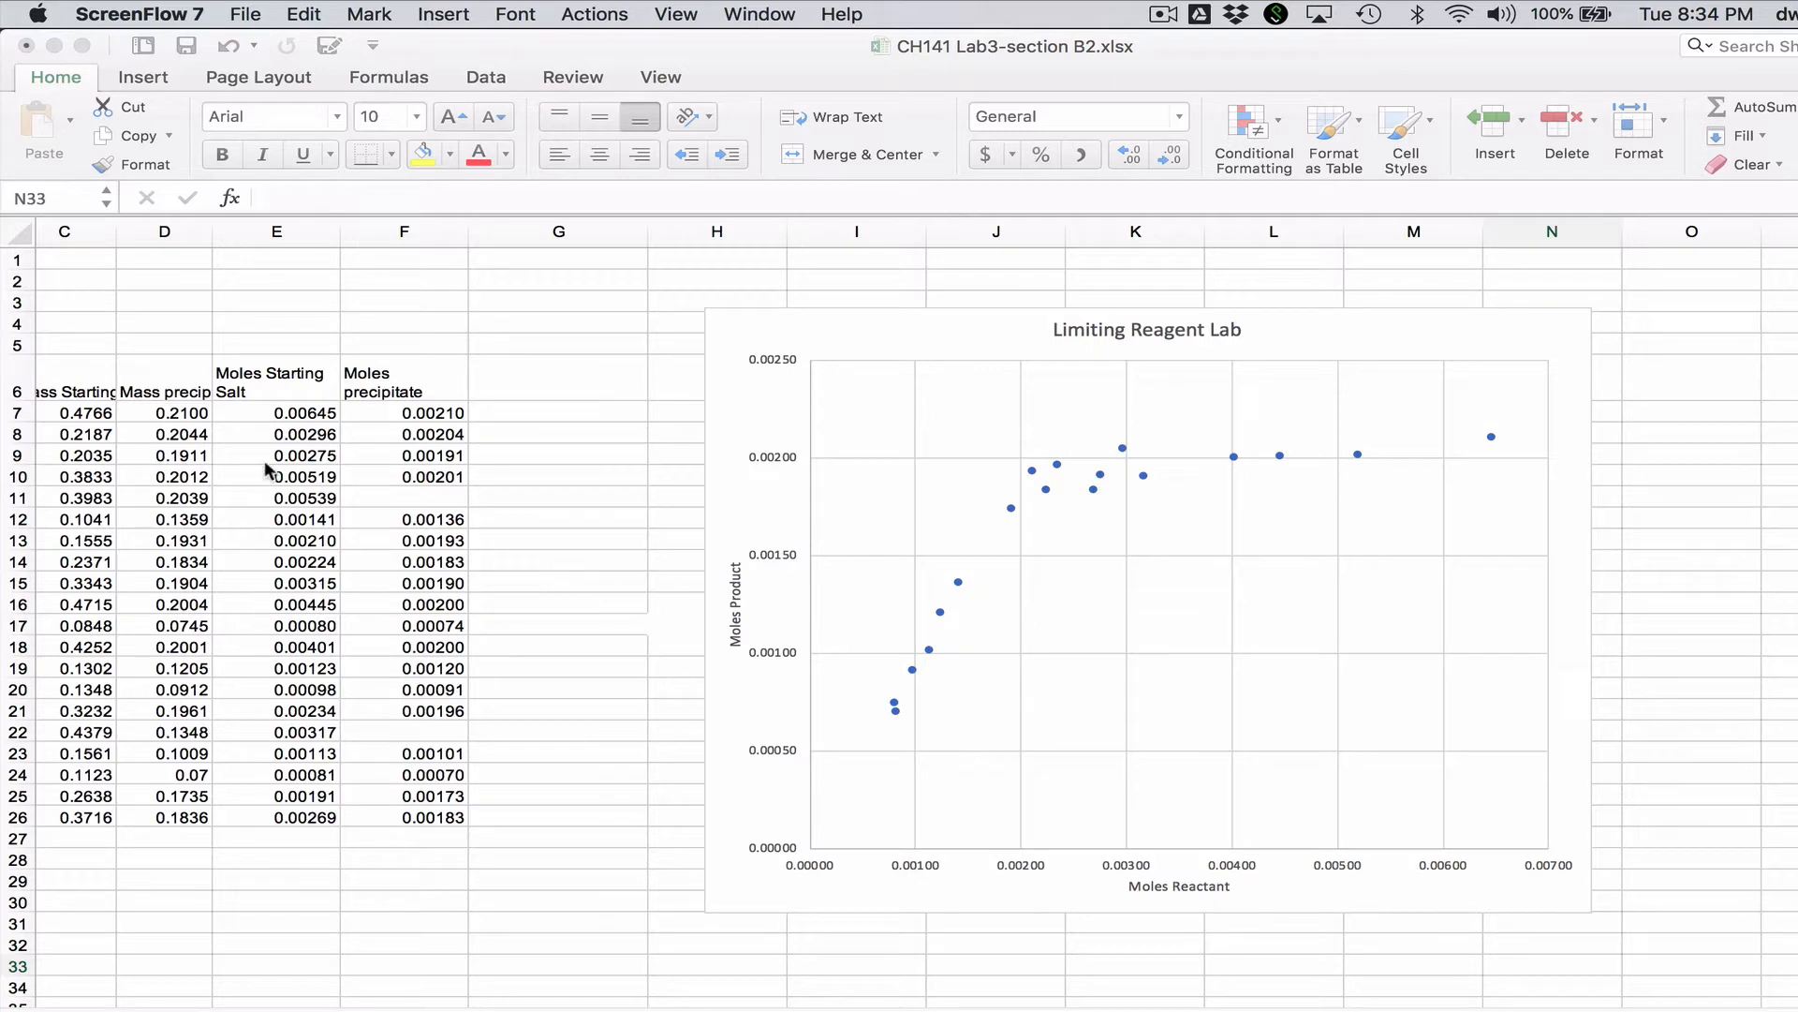
pyautogui.click(963, 590)
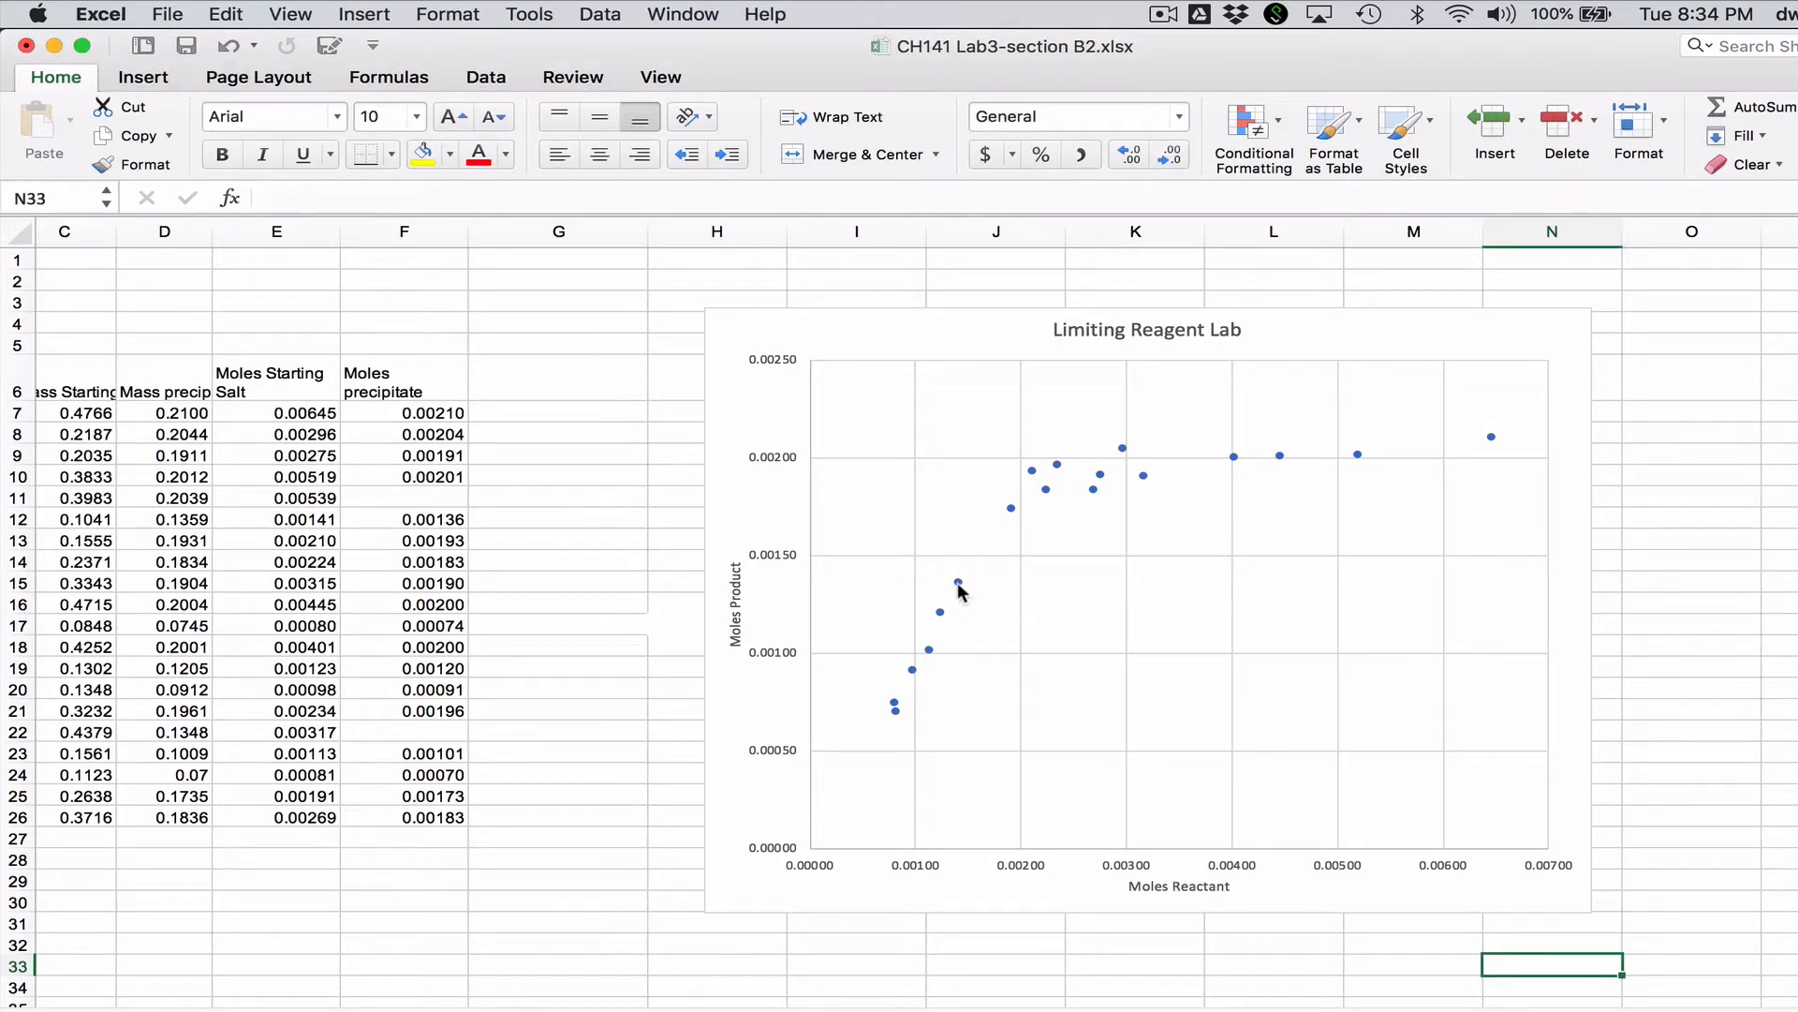
pyautogui.click(957, 582)
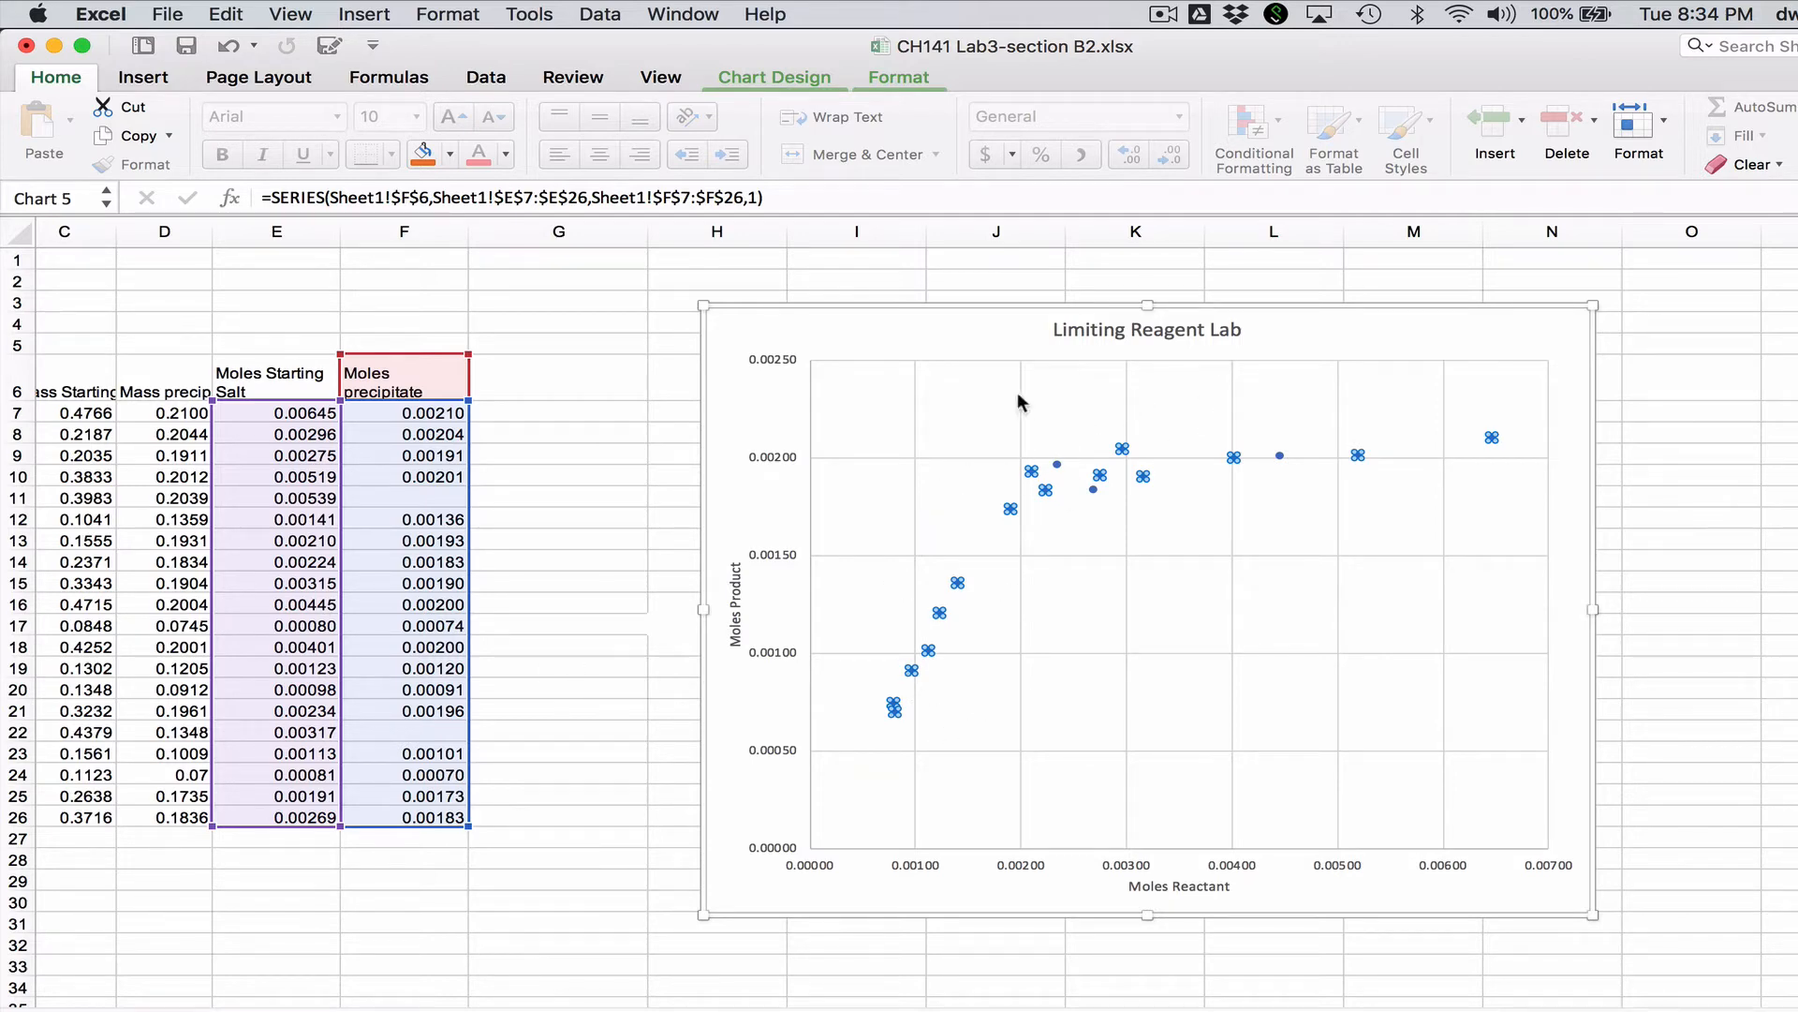
pyautogui.click(474, 646)
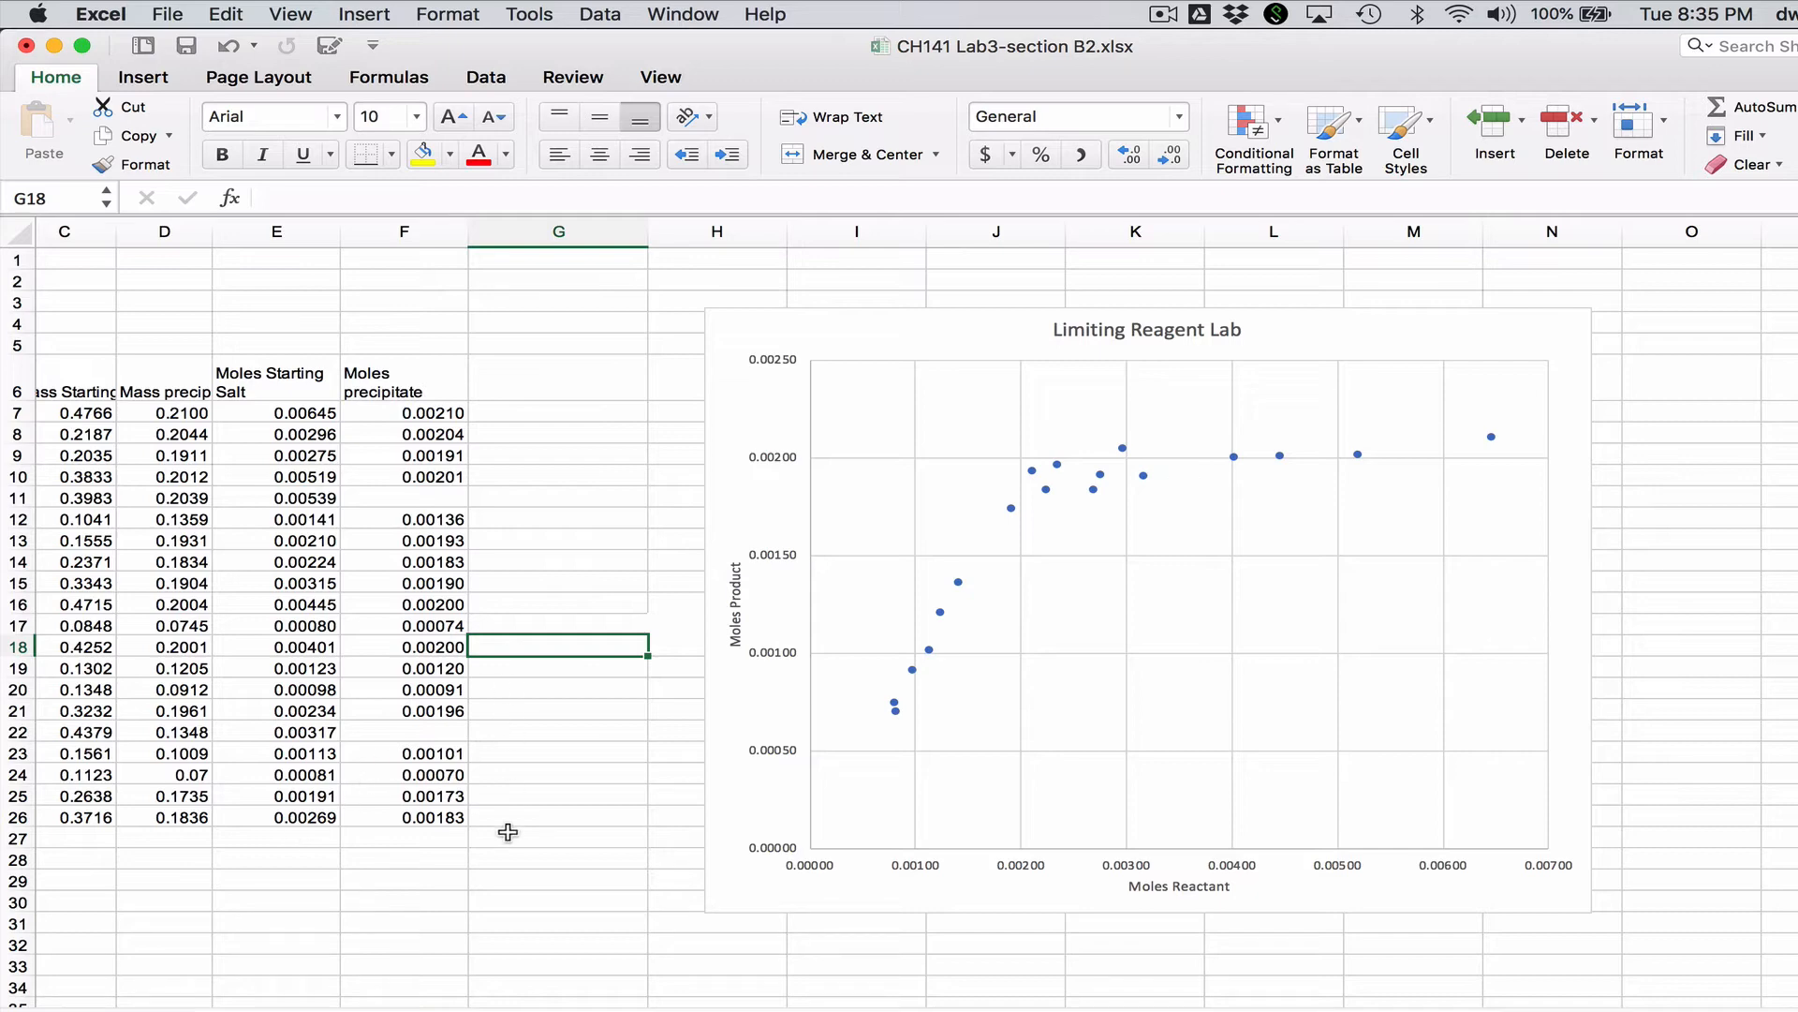
# Sort the data in C7:F26 by Column E values from smallest to largest, treating the list as having no headers
pyautogui.hscroll(-2, 508, 832)
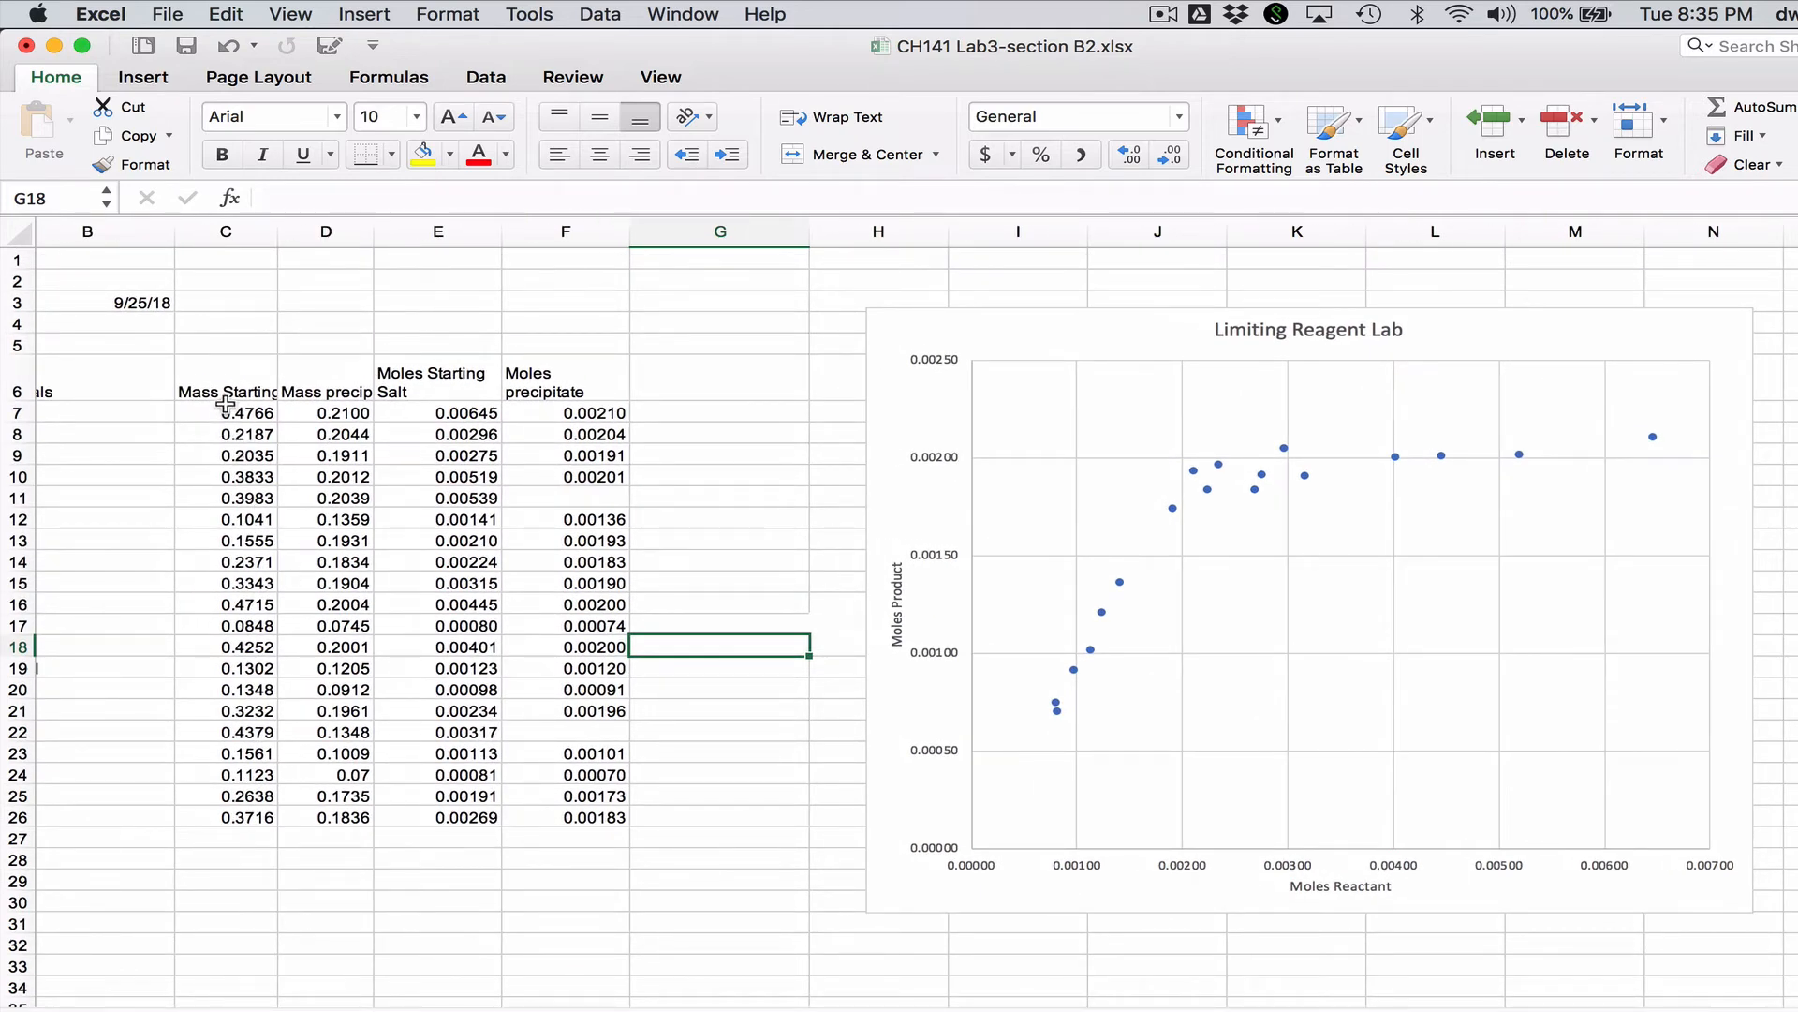
pyautogui.moveTo(225, 404)
pyautogui.mouseDown()
pyautogui.moveTo(533, 498)
pyautogui.moveTo(533, 815)
pyautogui.mouseUp()
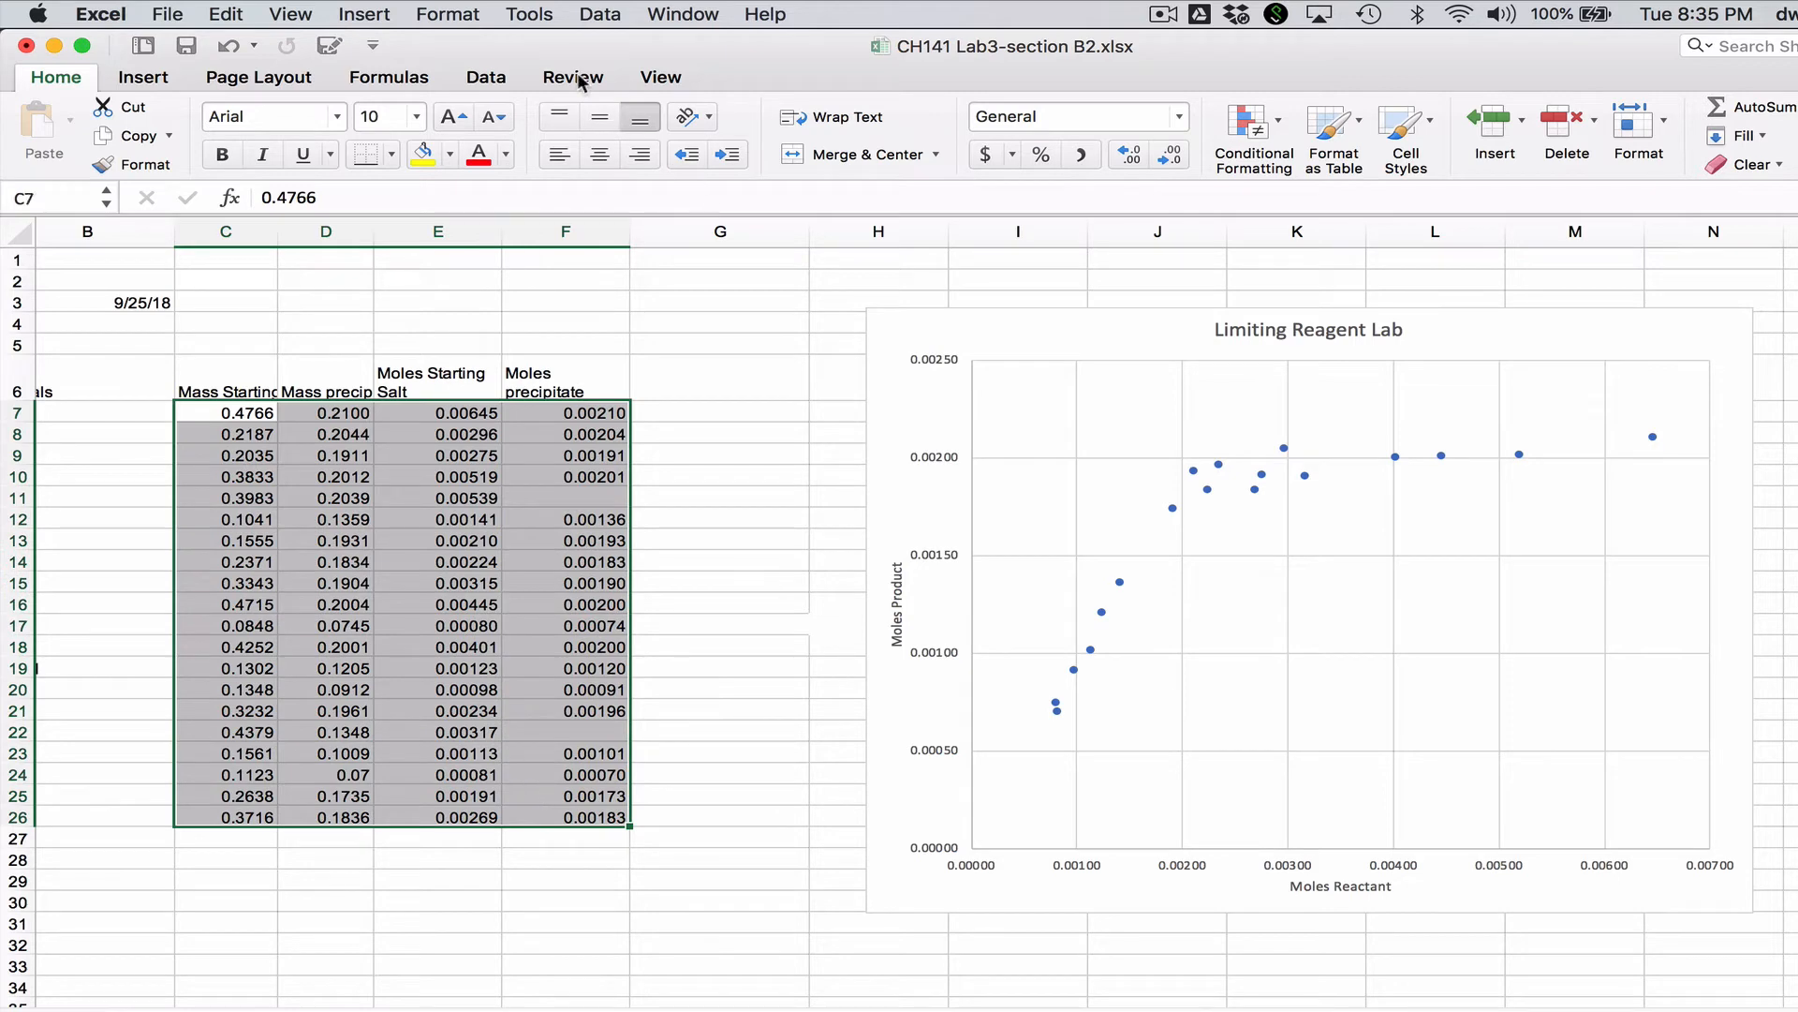
pyautogui.click(591, 15)
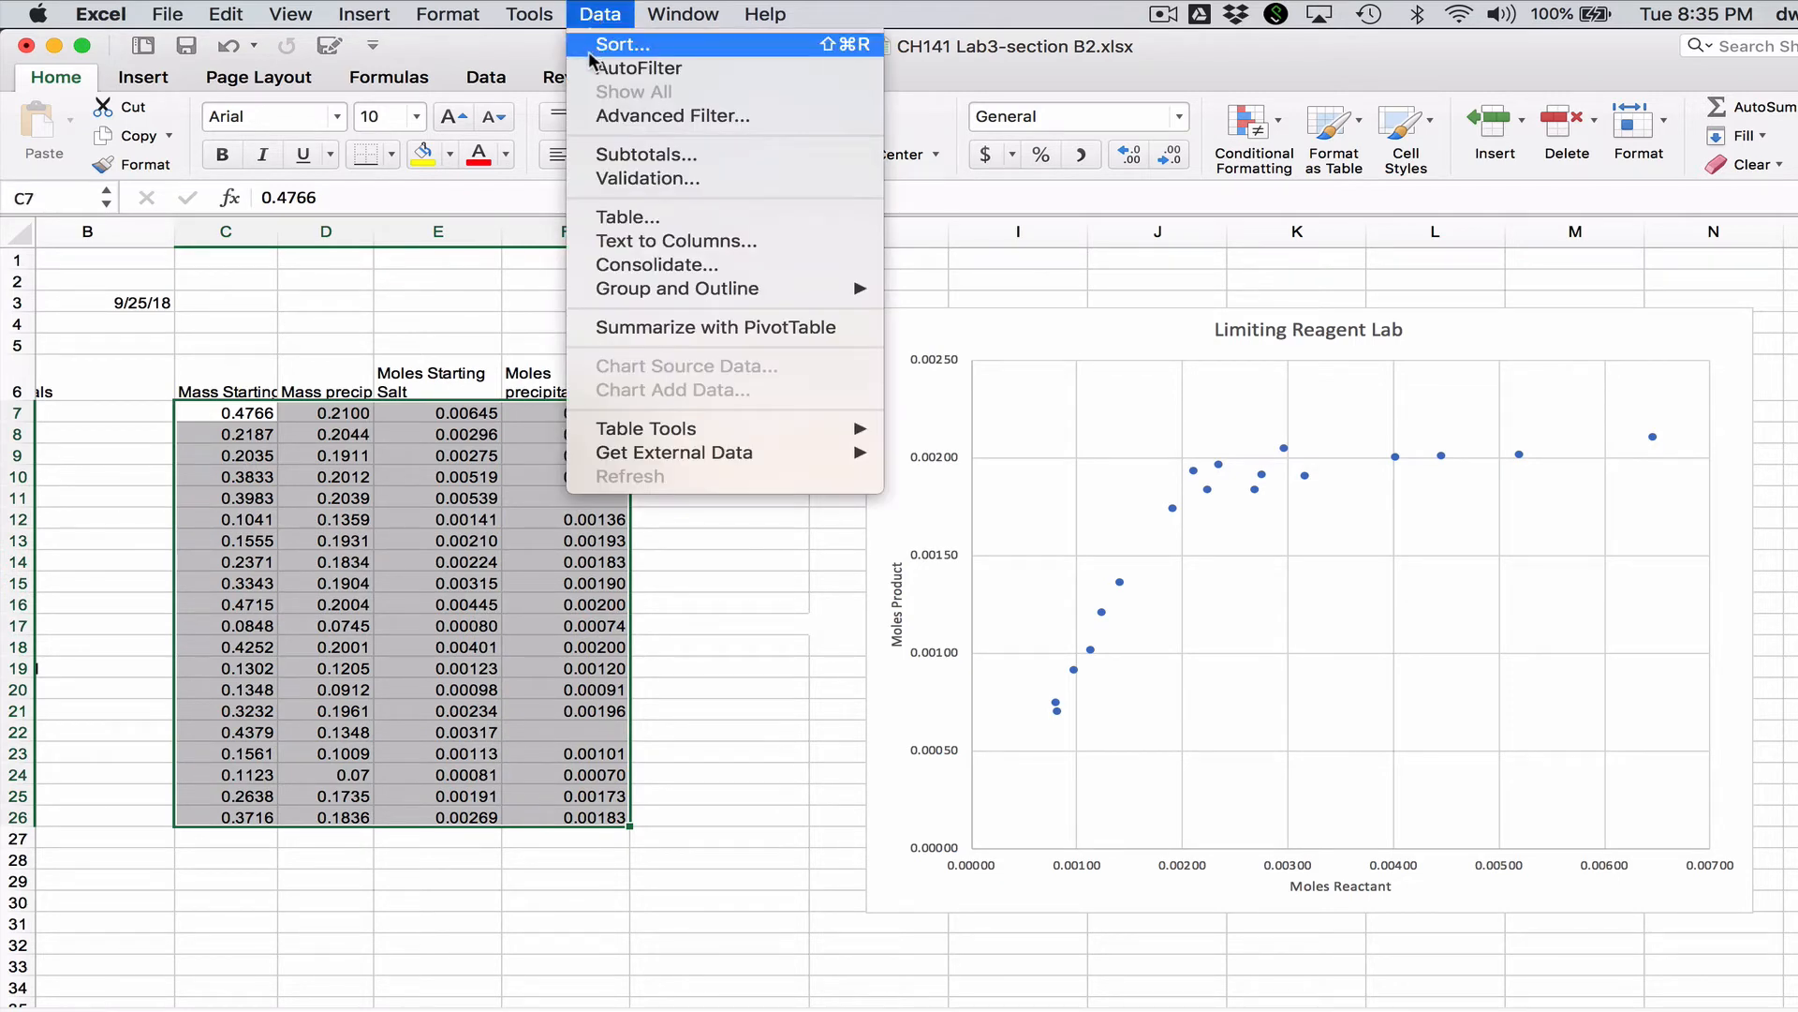
pyautogui.click(605, 44)
pyautogui.click(1242, 87)
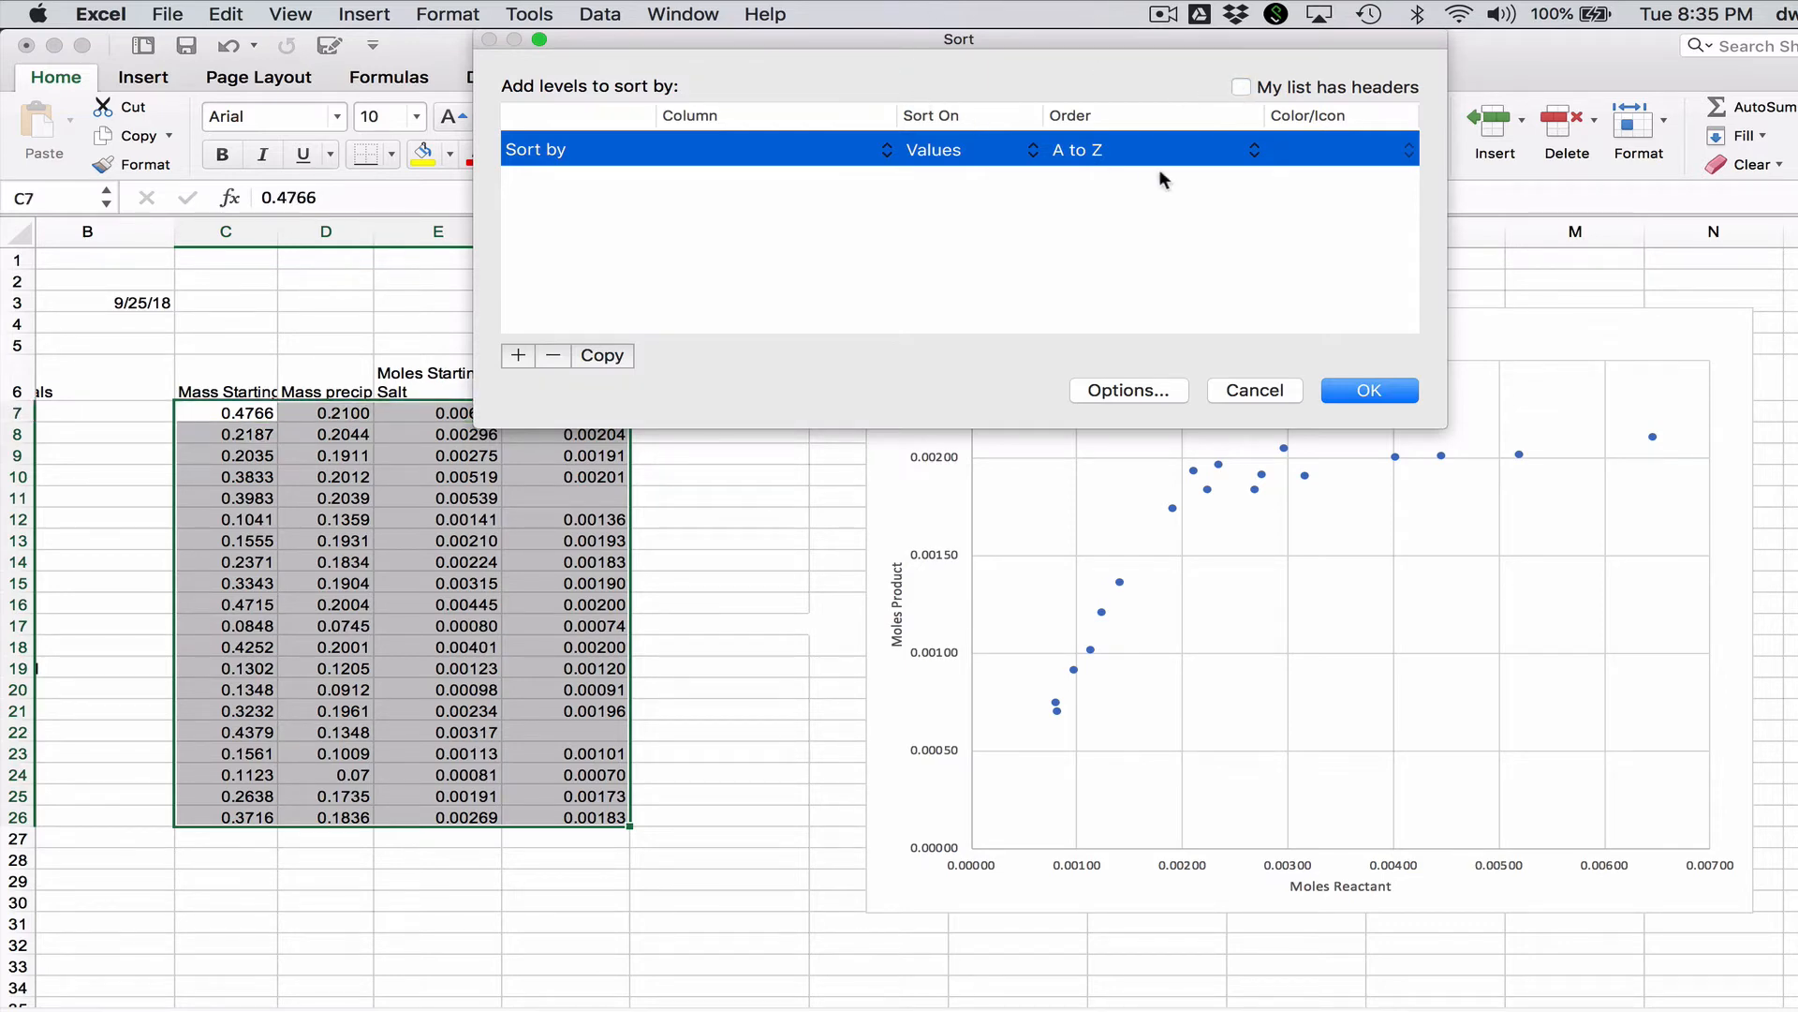
pyautogui.moveTo(929, 47); pyautogui.dragTo(1171, 297)
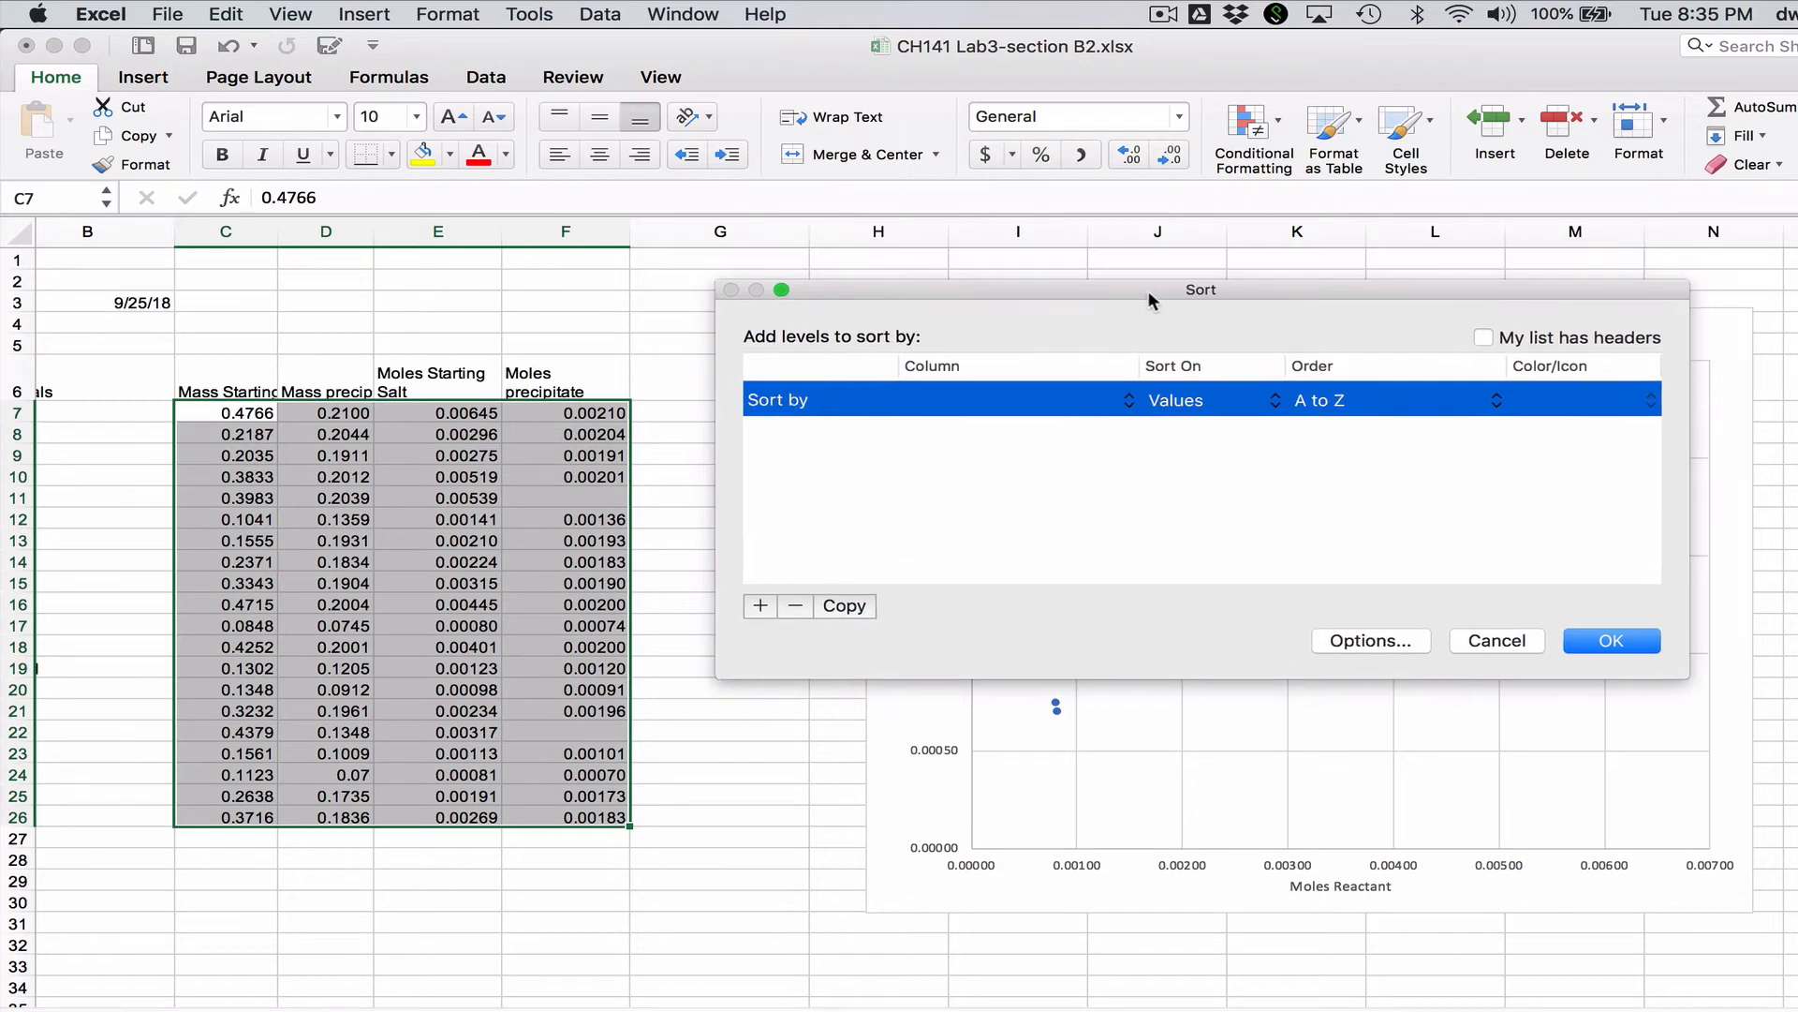
pyautogui.click(1047, 401)
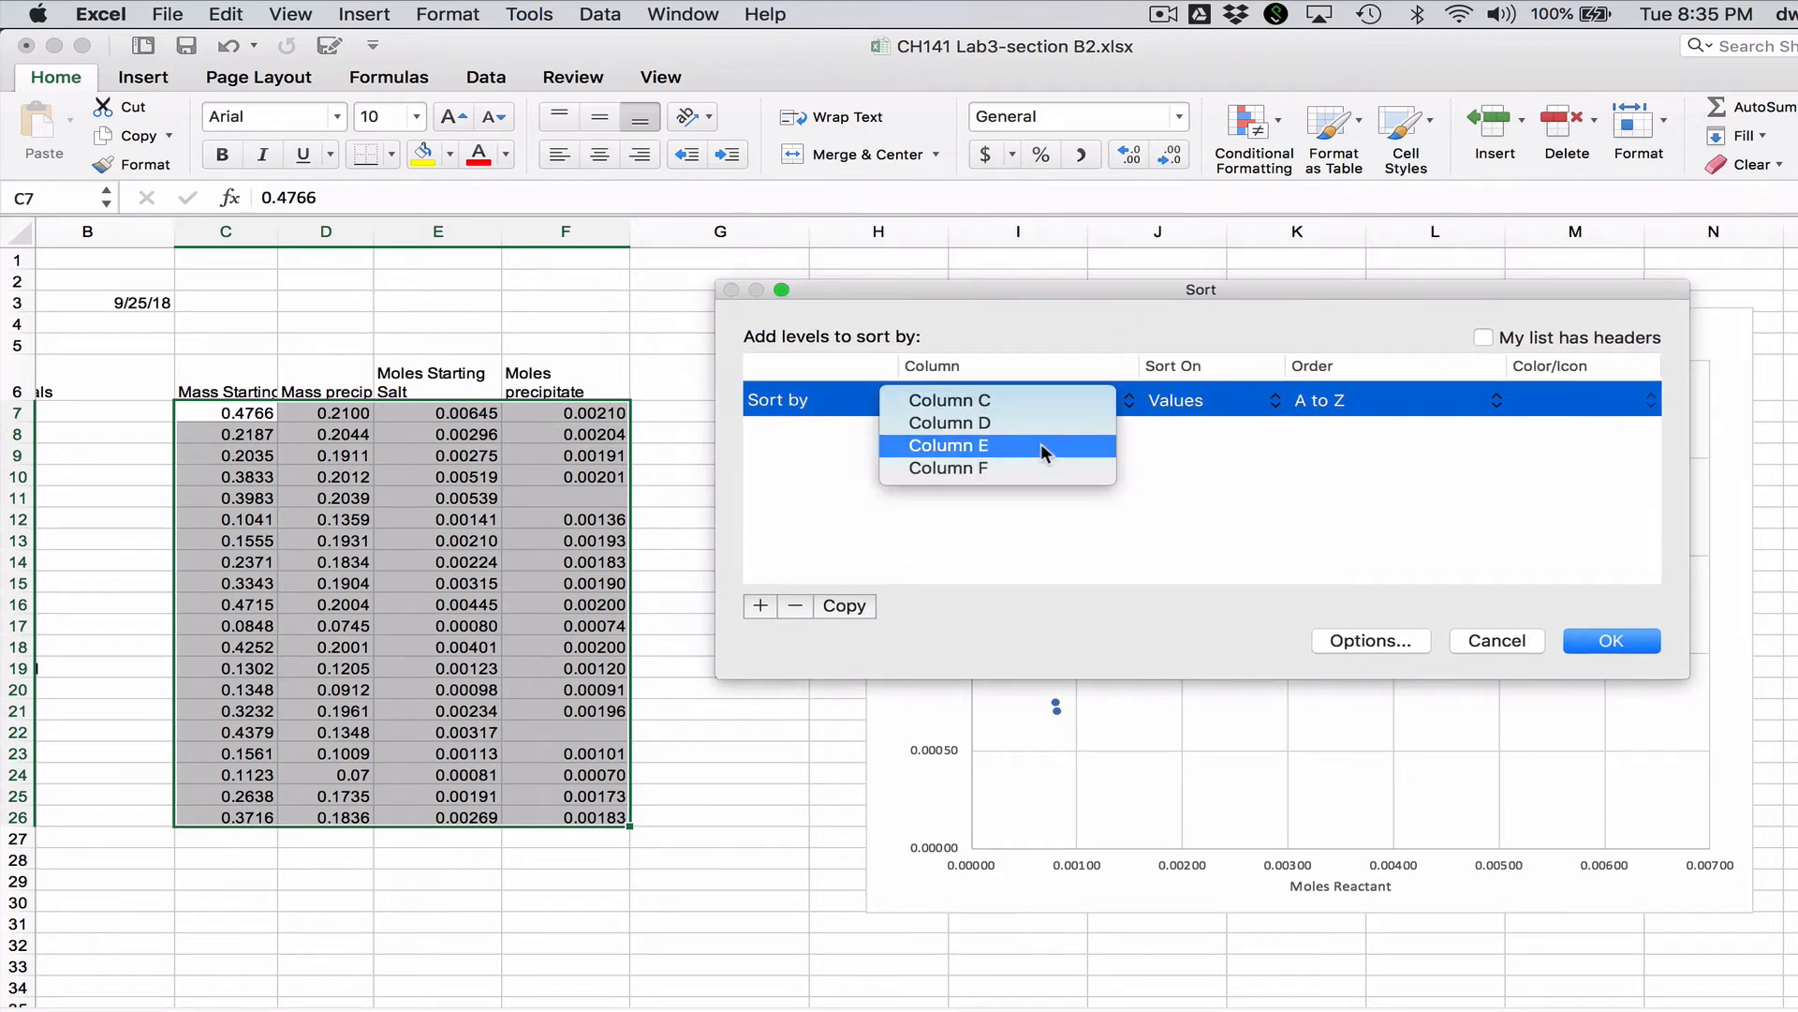
pyautogui.click(1042, 444)
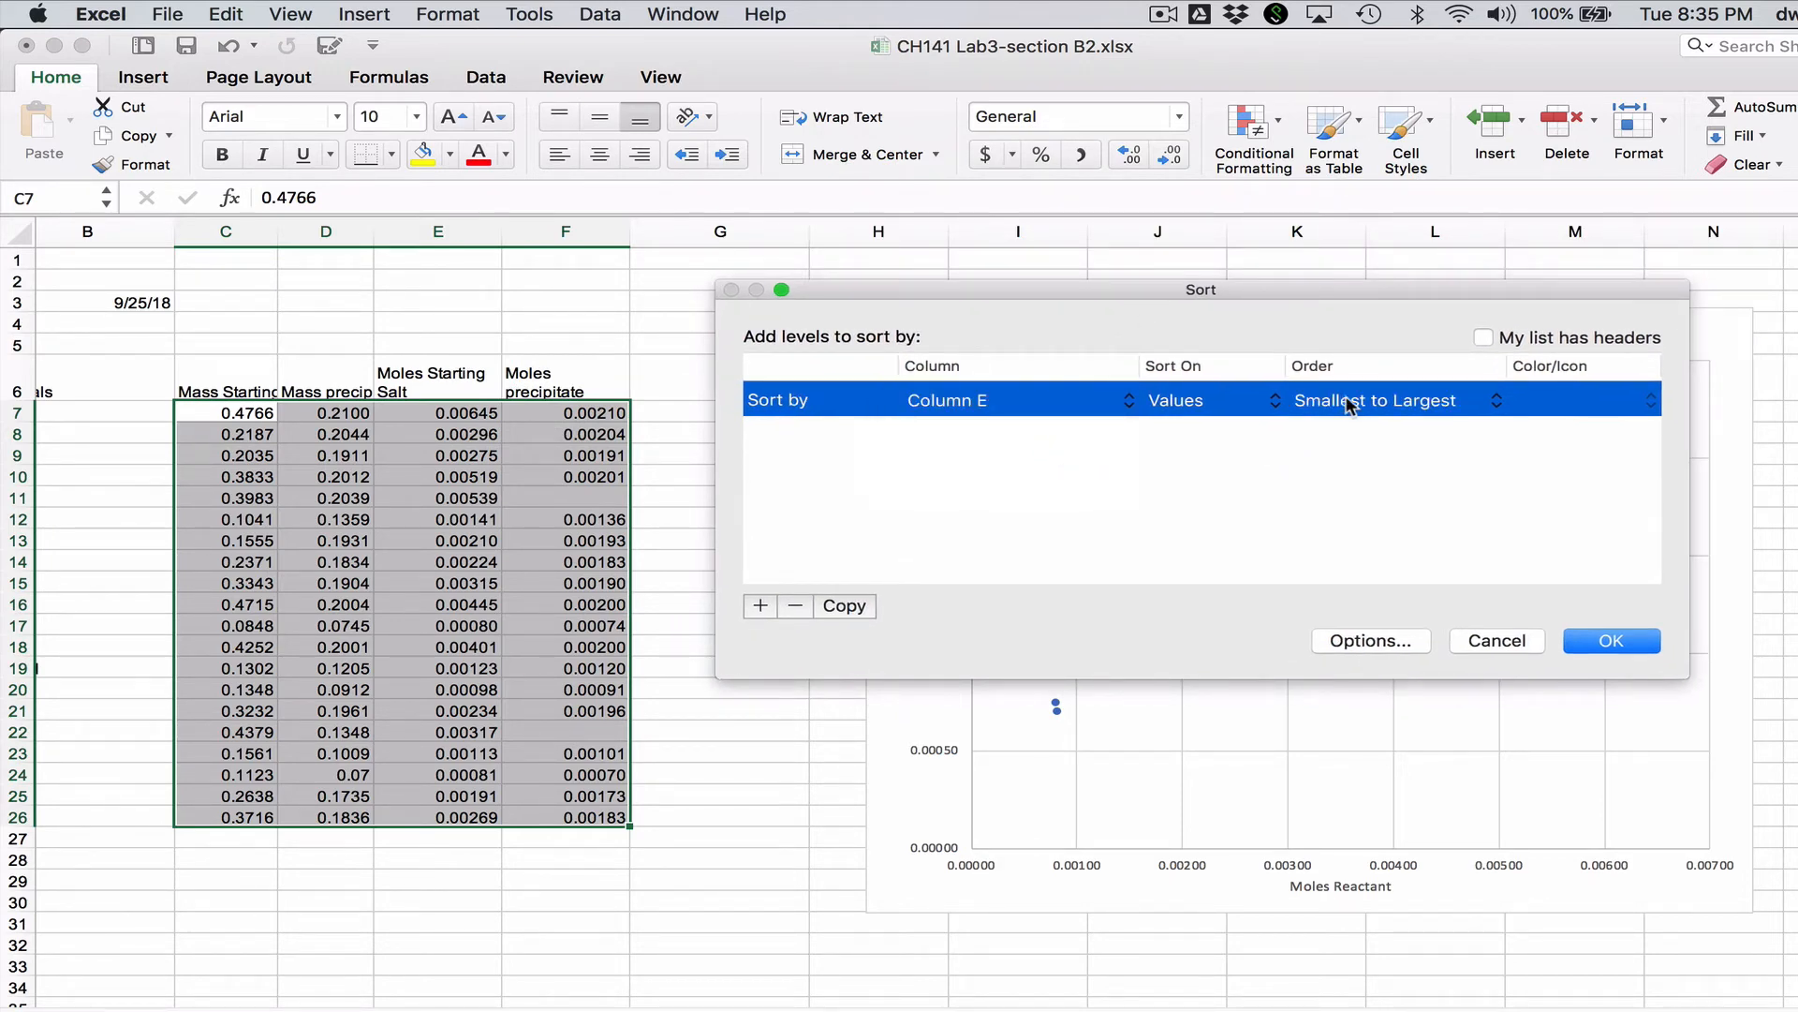
pyautogui.click(1599, 644)
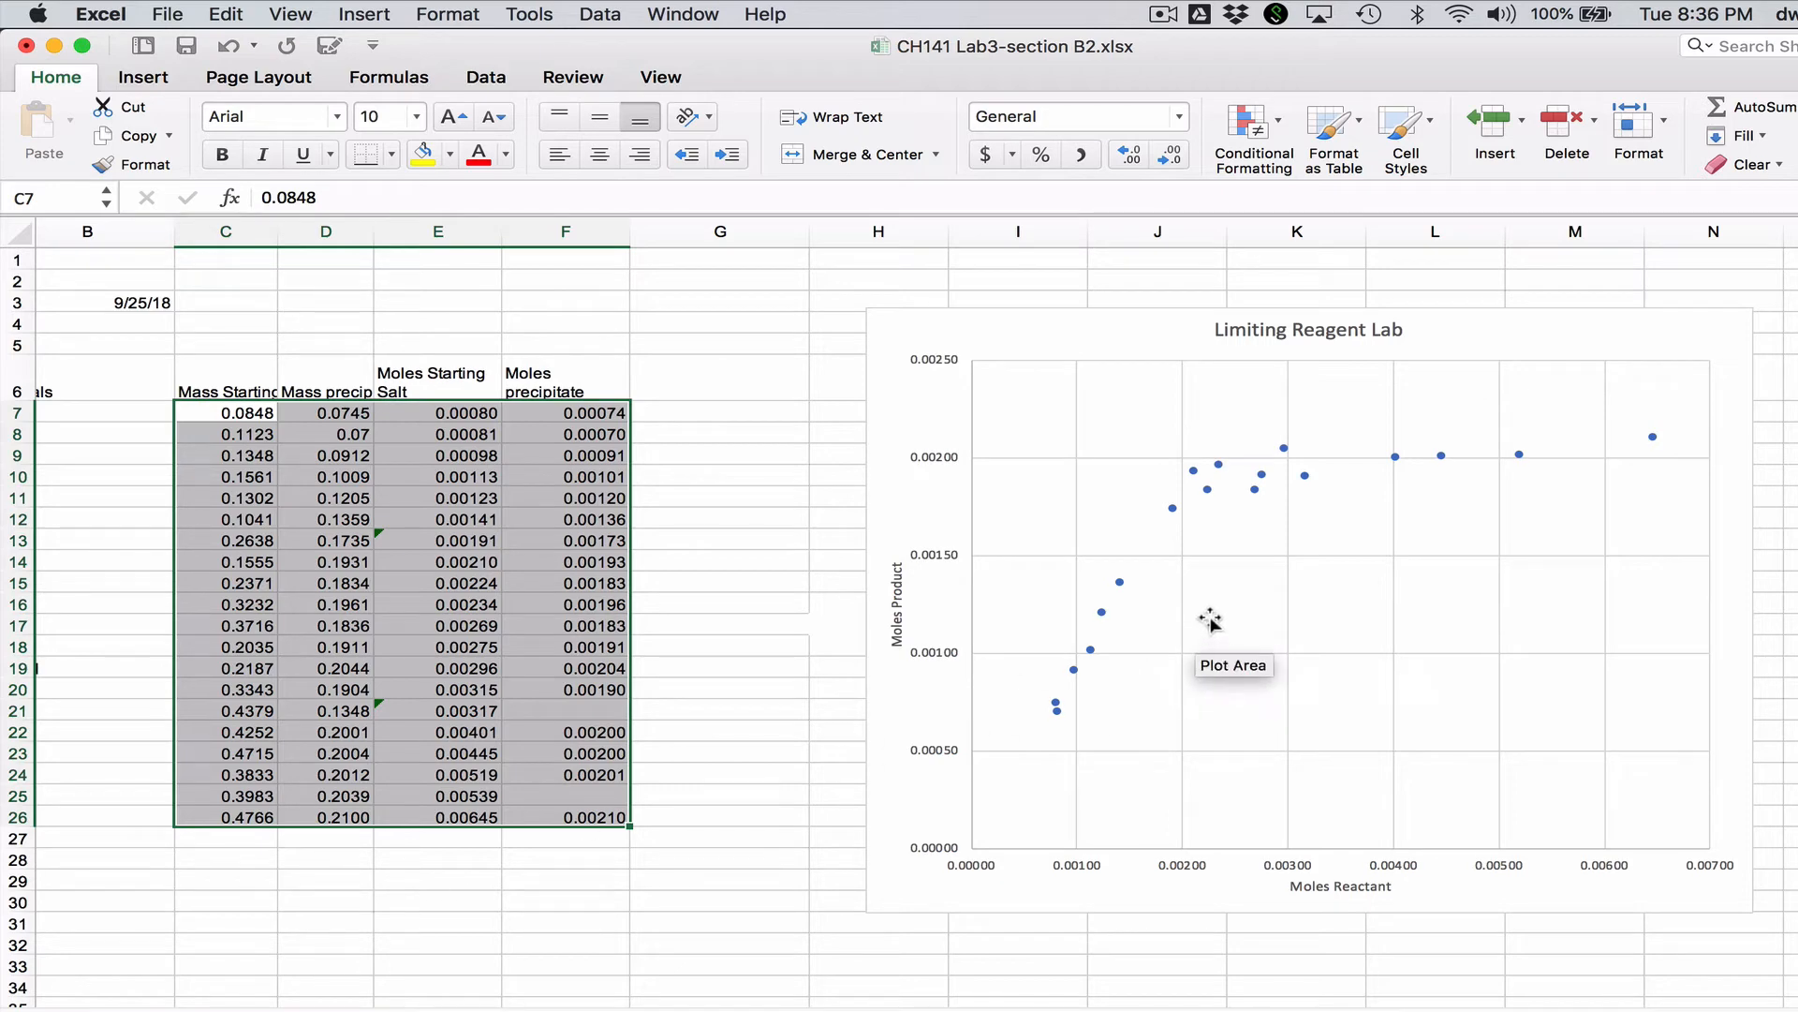
# Move the moles precipitate values in F15:F26 across to column G, starting at G15
pyautogui.moveTo(1198, 481)
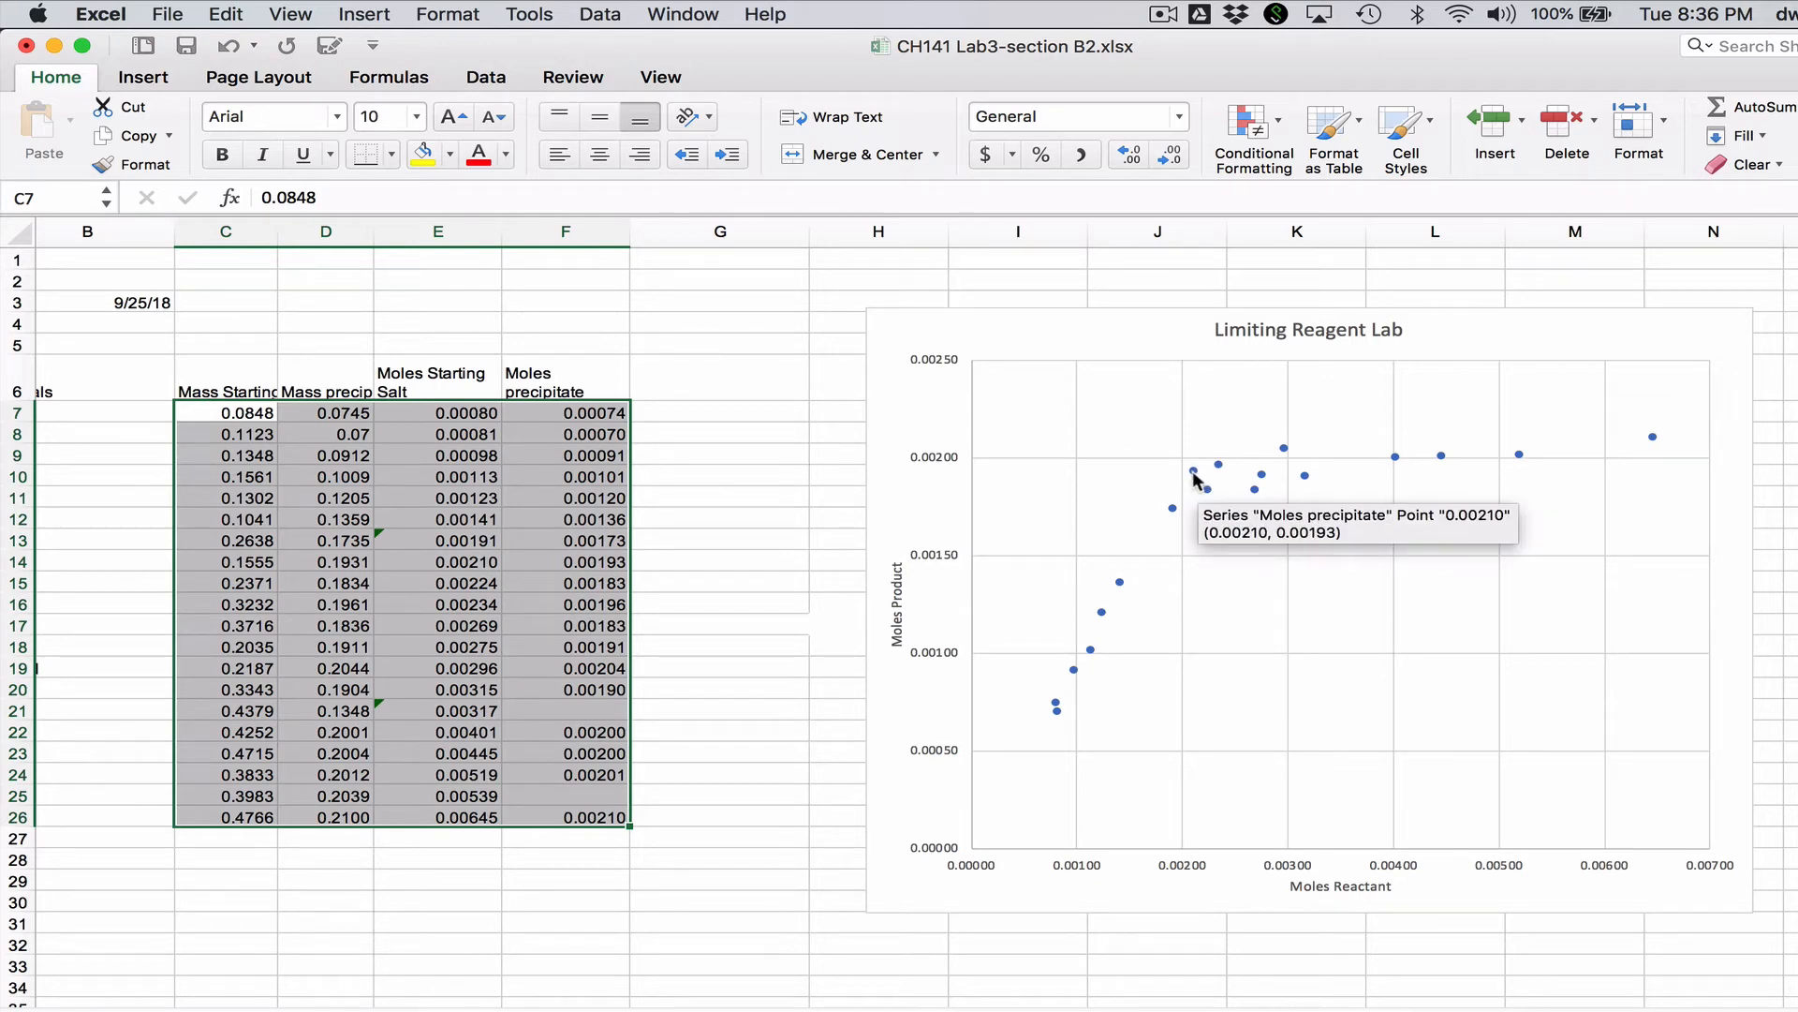
pyautogui.click(617, 567)
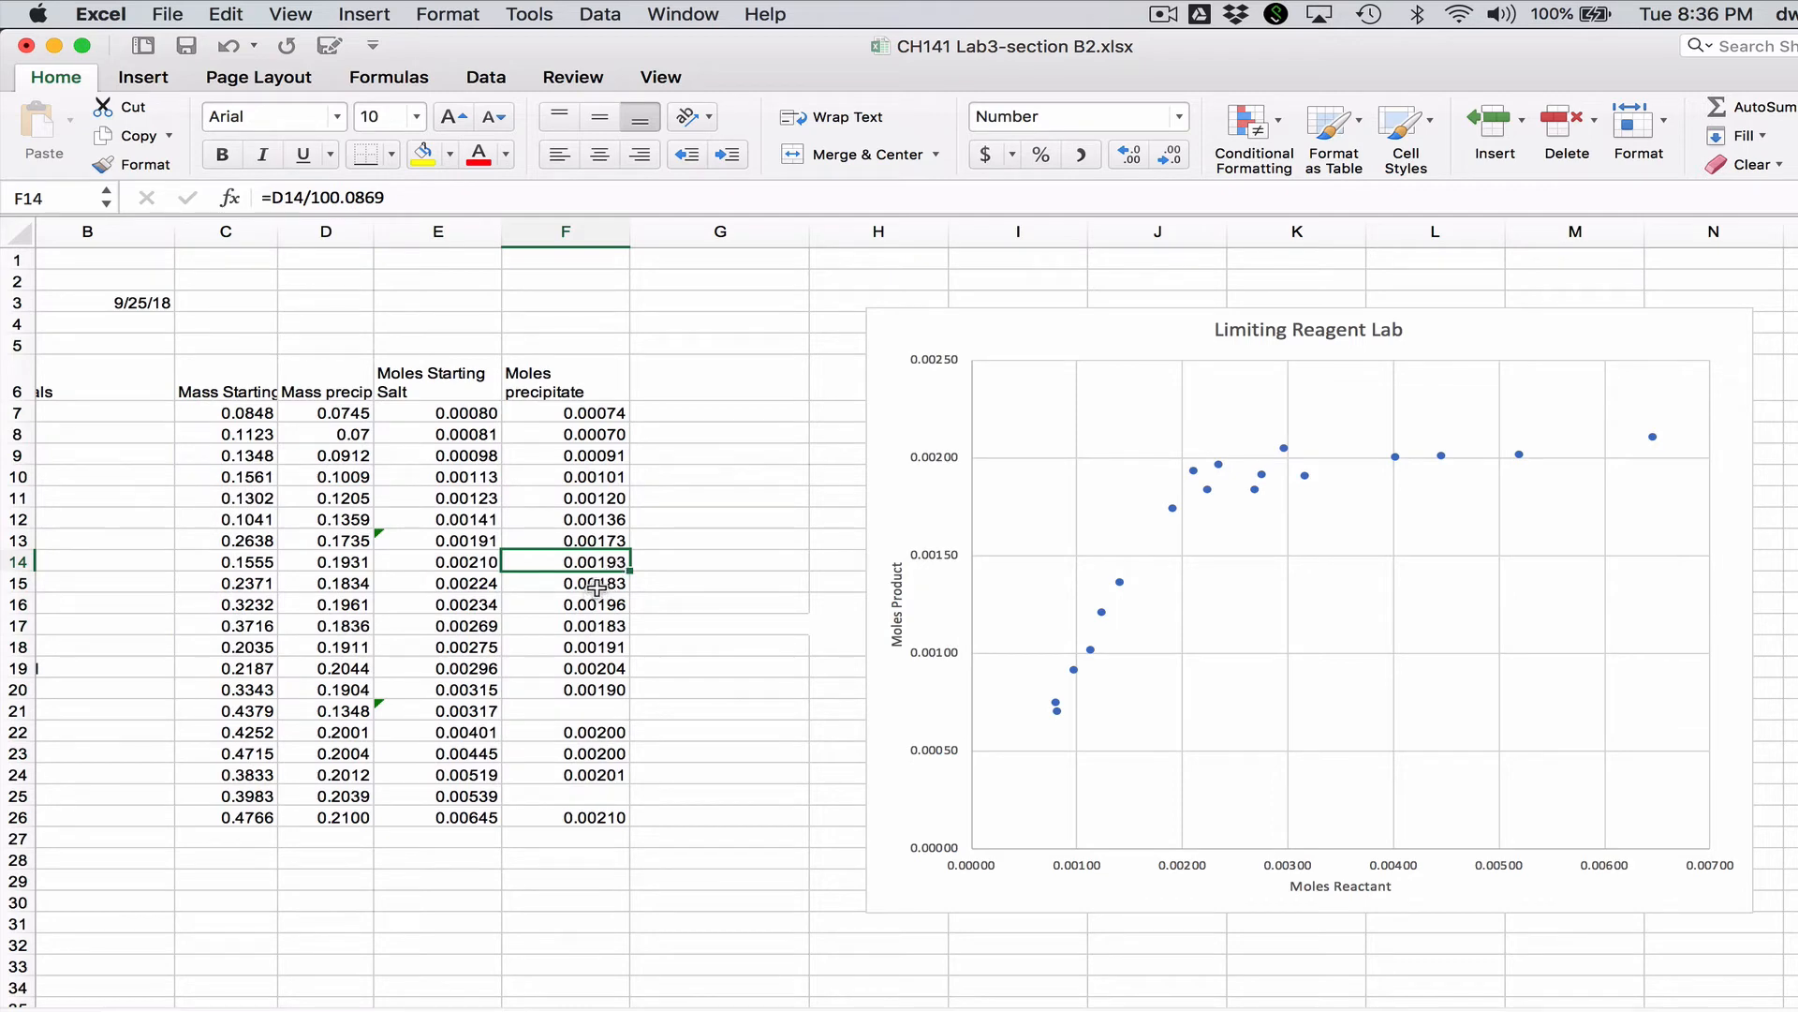
pyautogui.moveTo(597, 586); pyautogui.dragTo(596, 817)
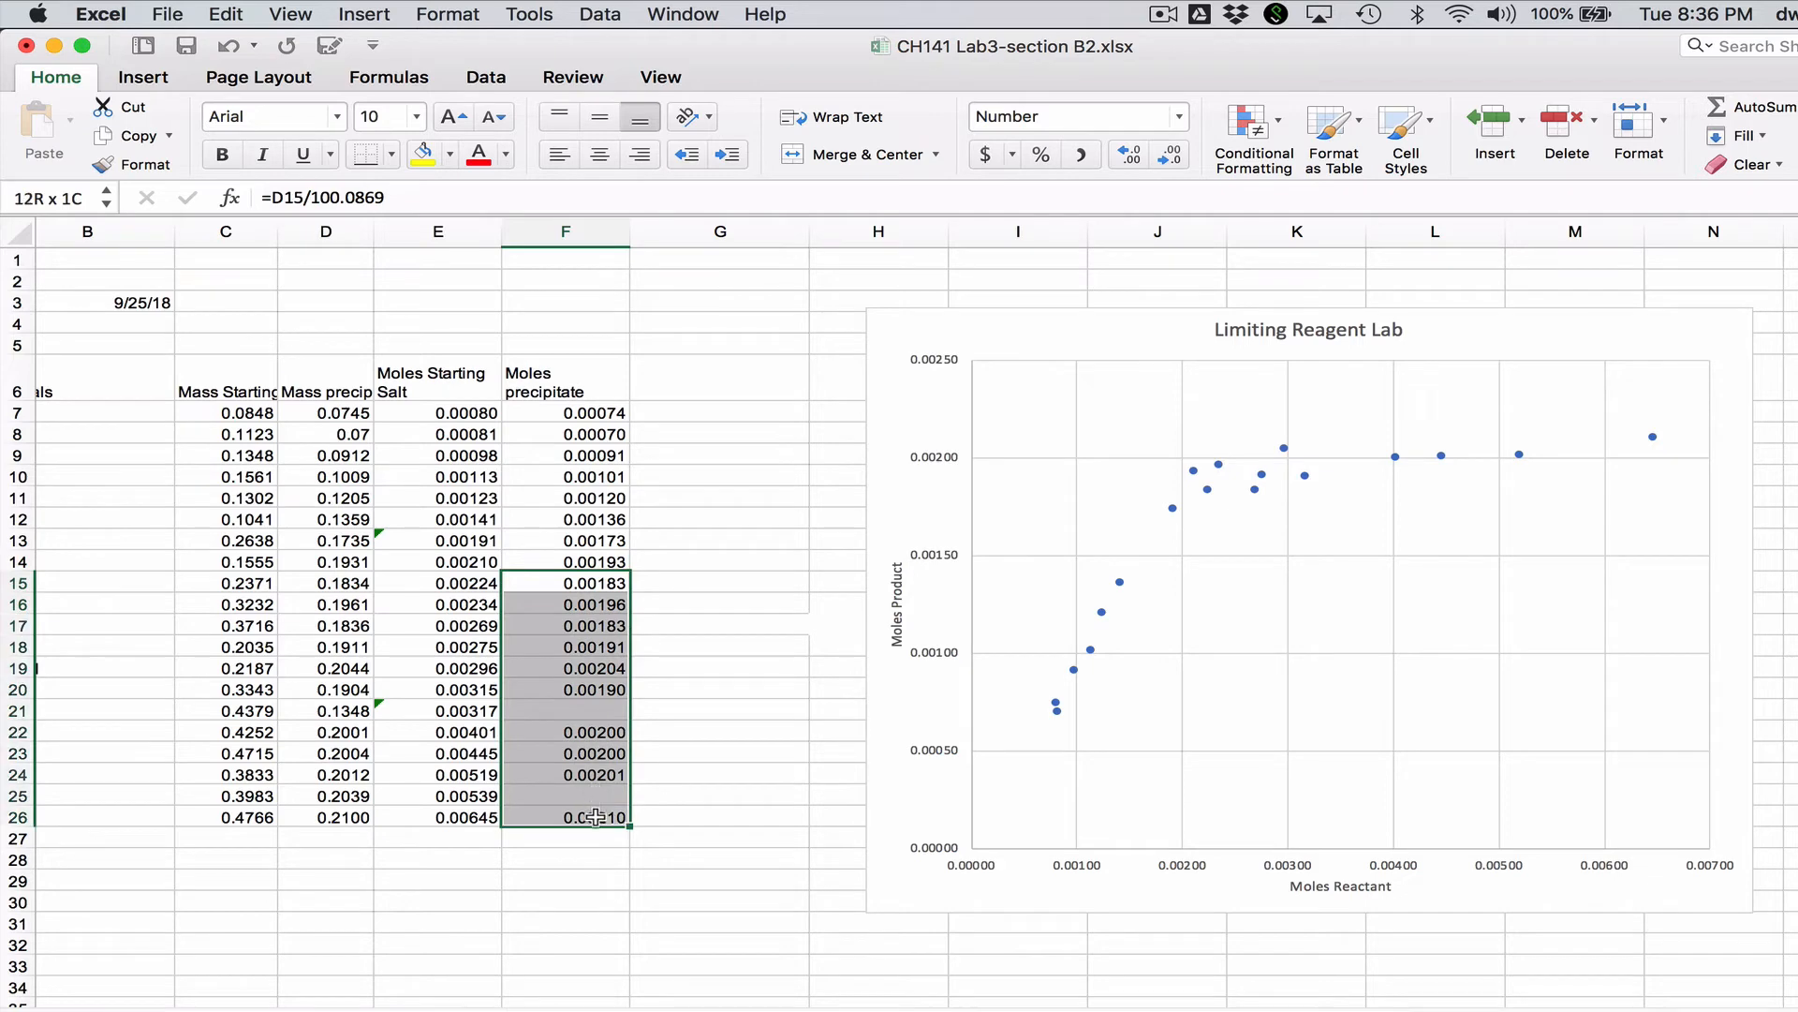
pyautogui.moveTo(533, 571); pyautogui.dragTo(643, 571)
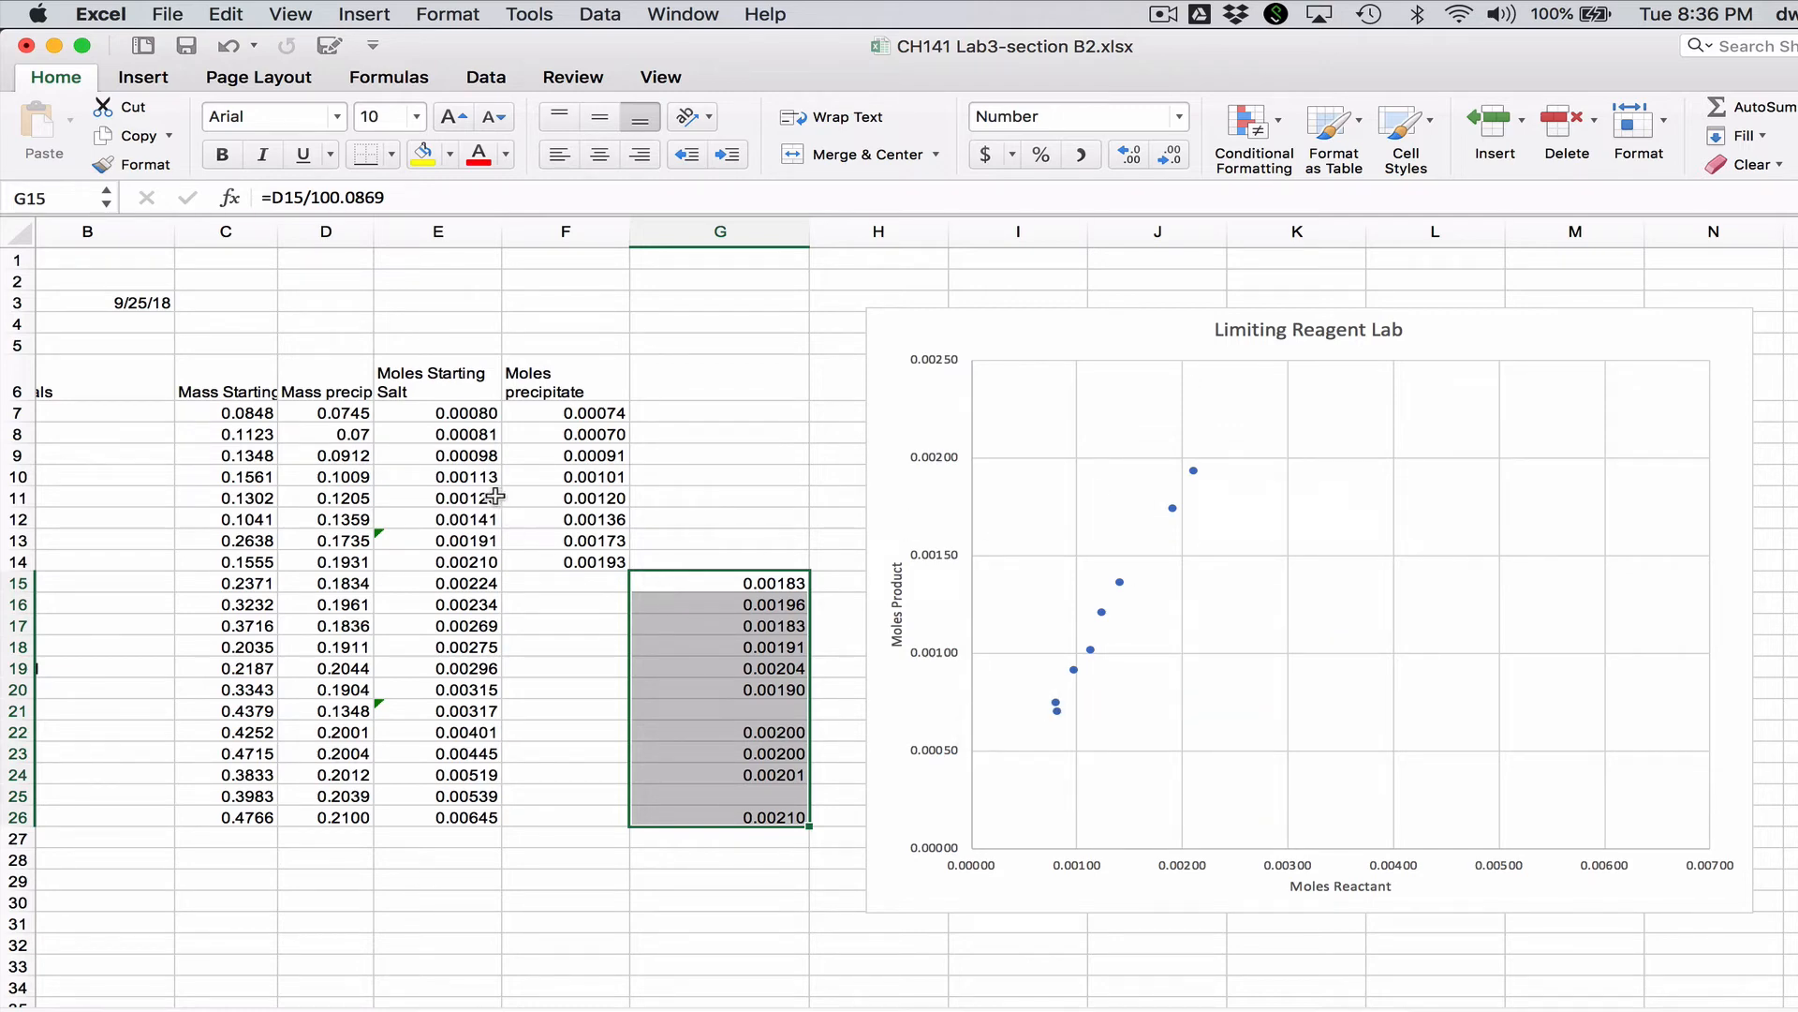
pyautogui.click(643, 883)
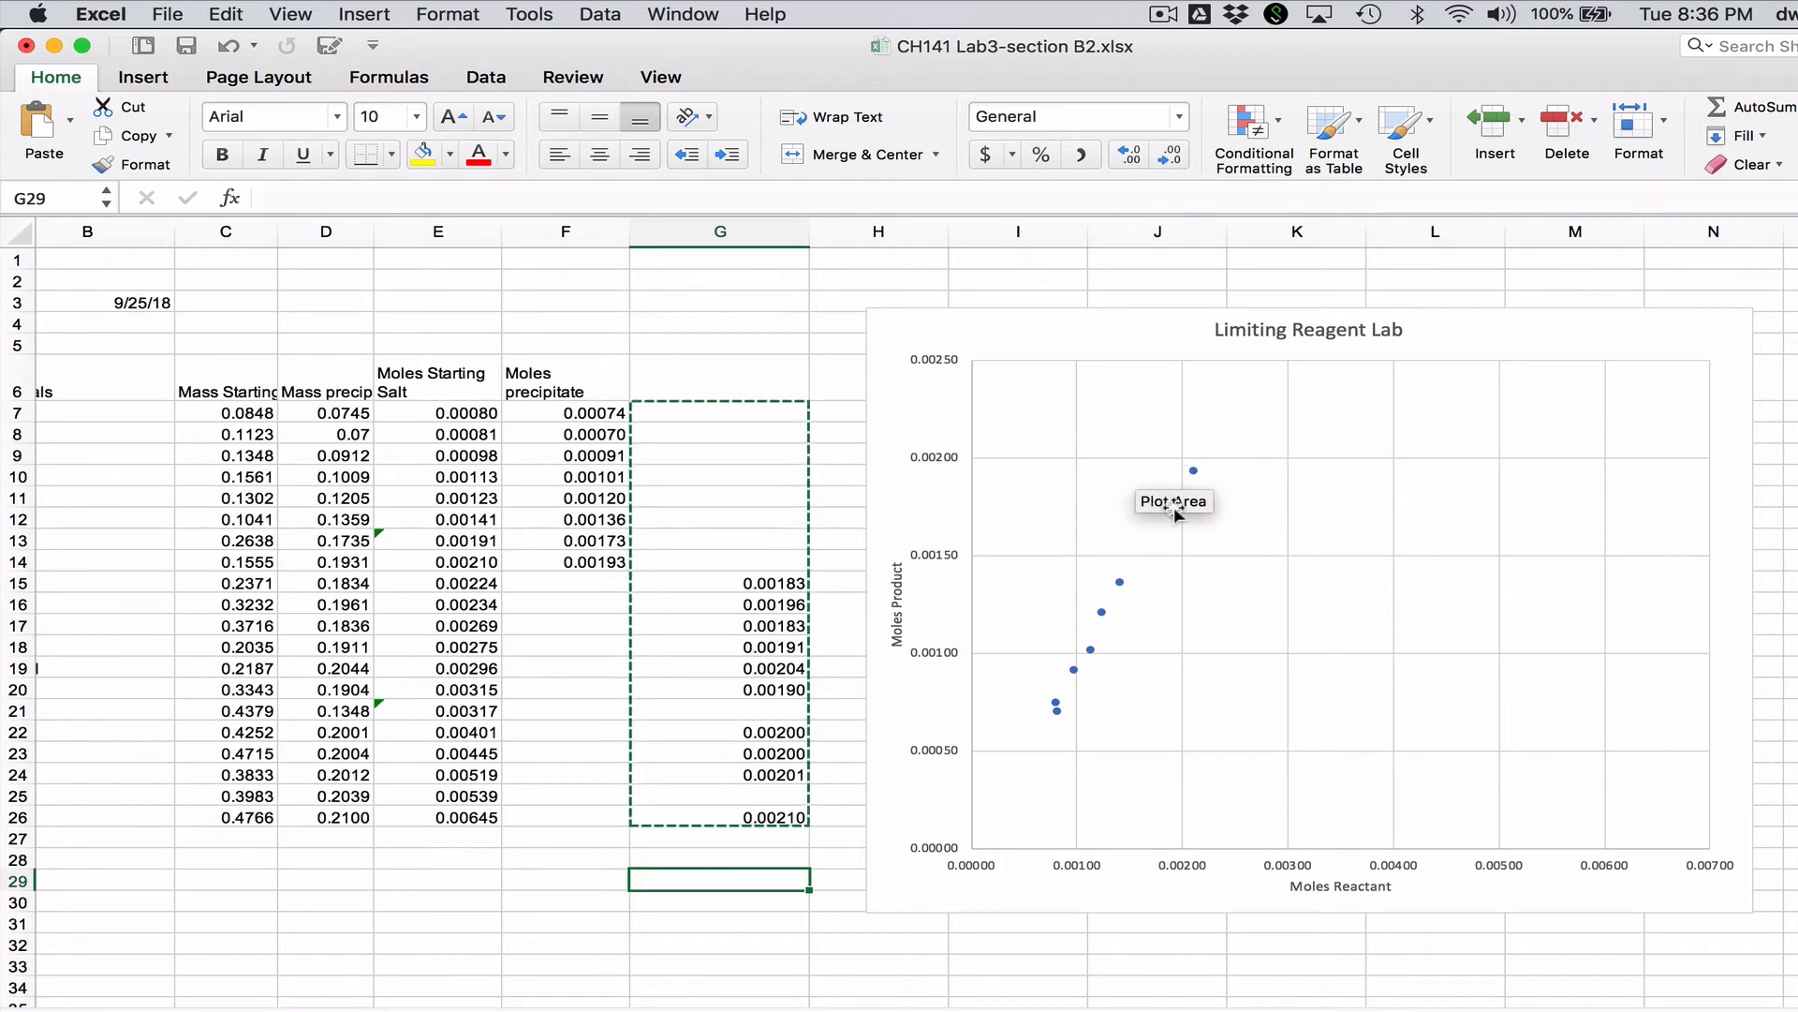
# Add a second series to the Limiting Reagent Lab chart's data source, with E7:E26 as its X values
pyautogui.click(1289, 527)
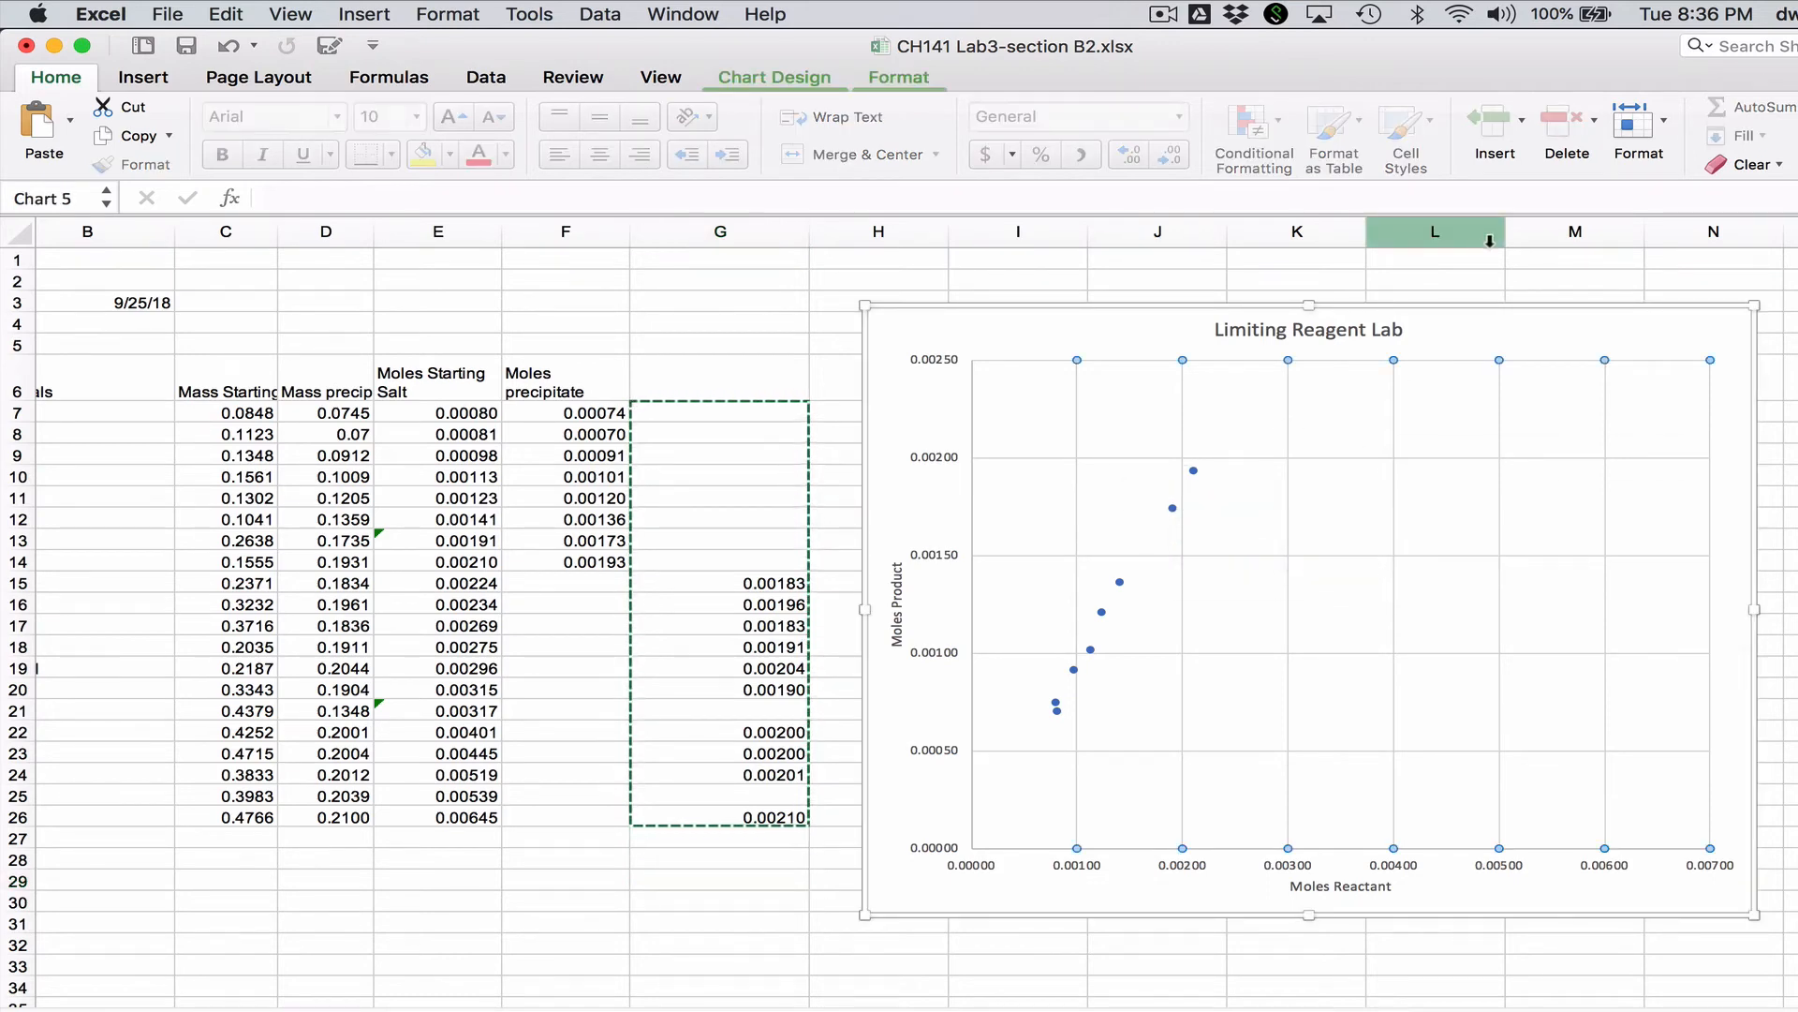
pyautogui.click(801, 81)
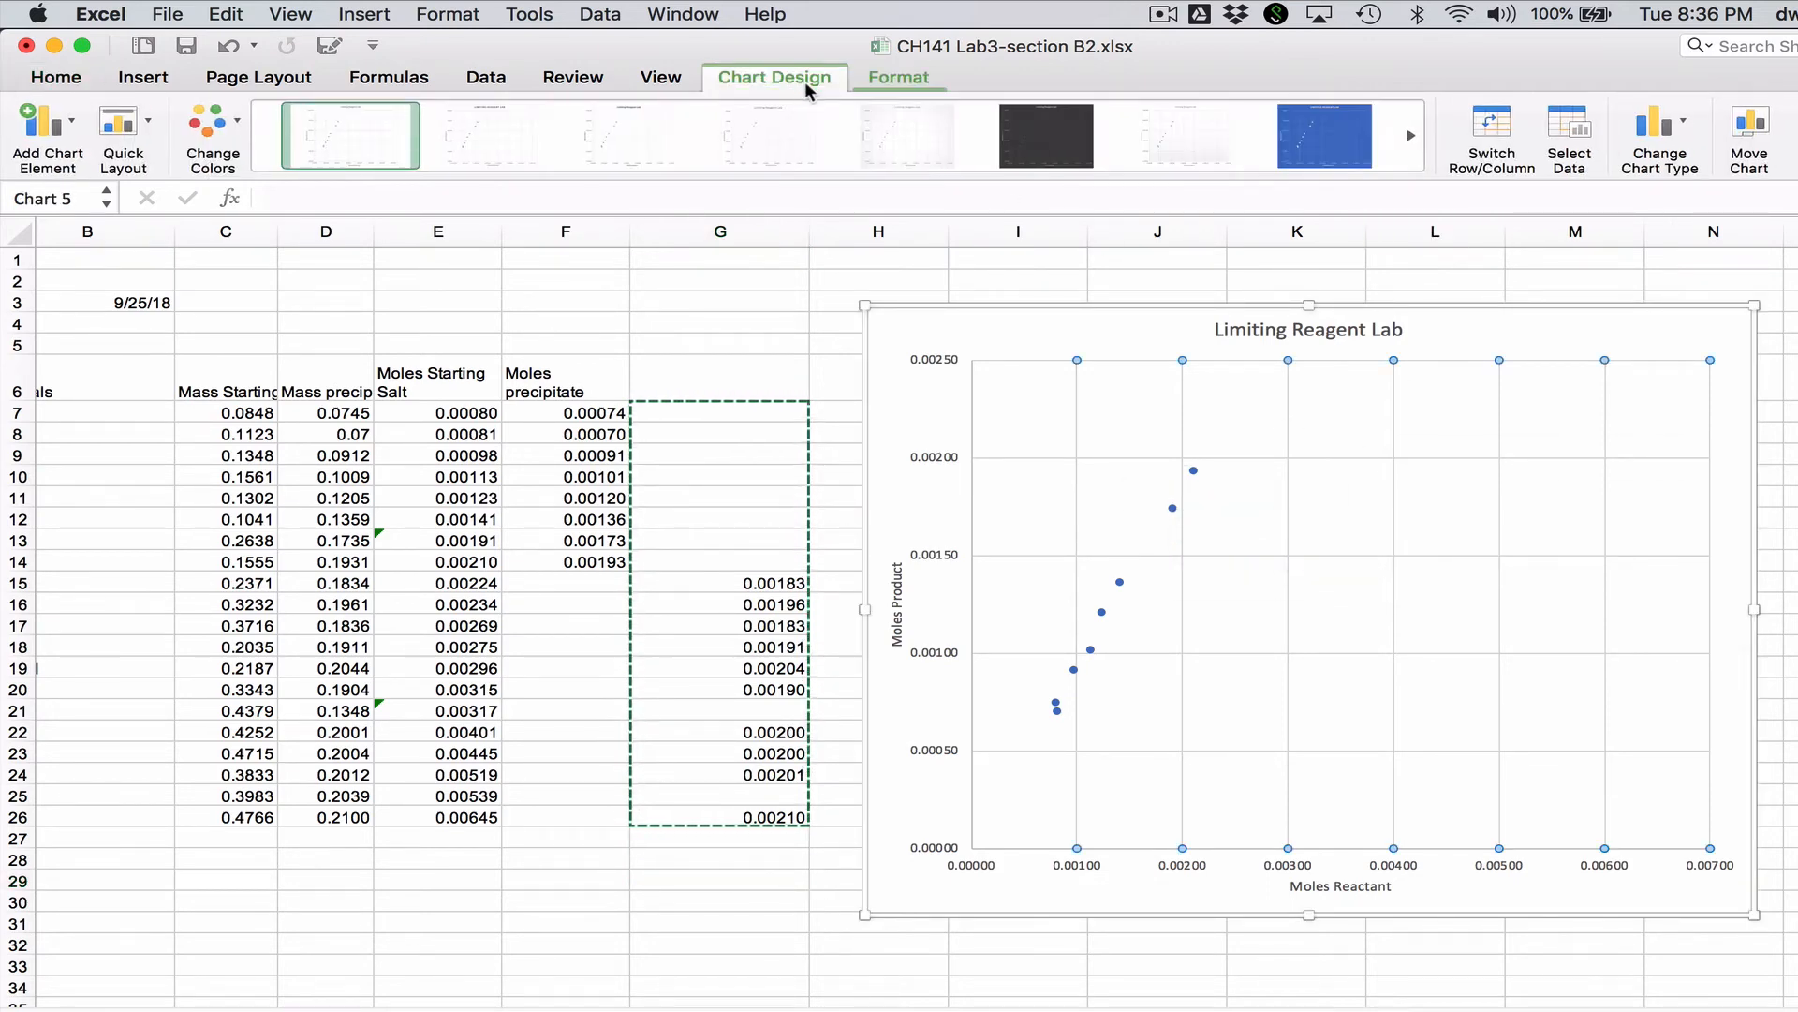
pyautogui.click(1570, 131)
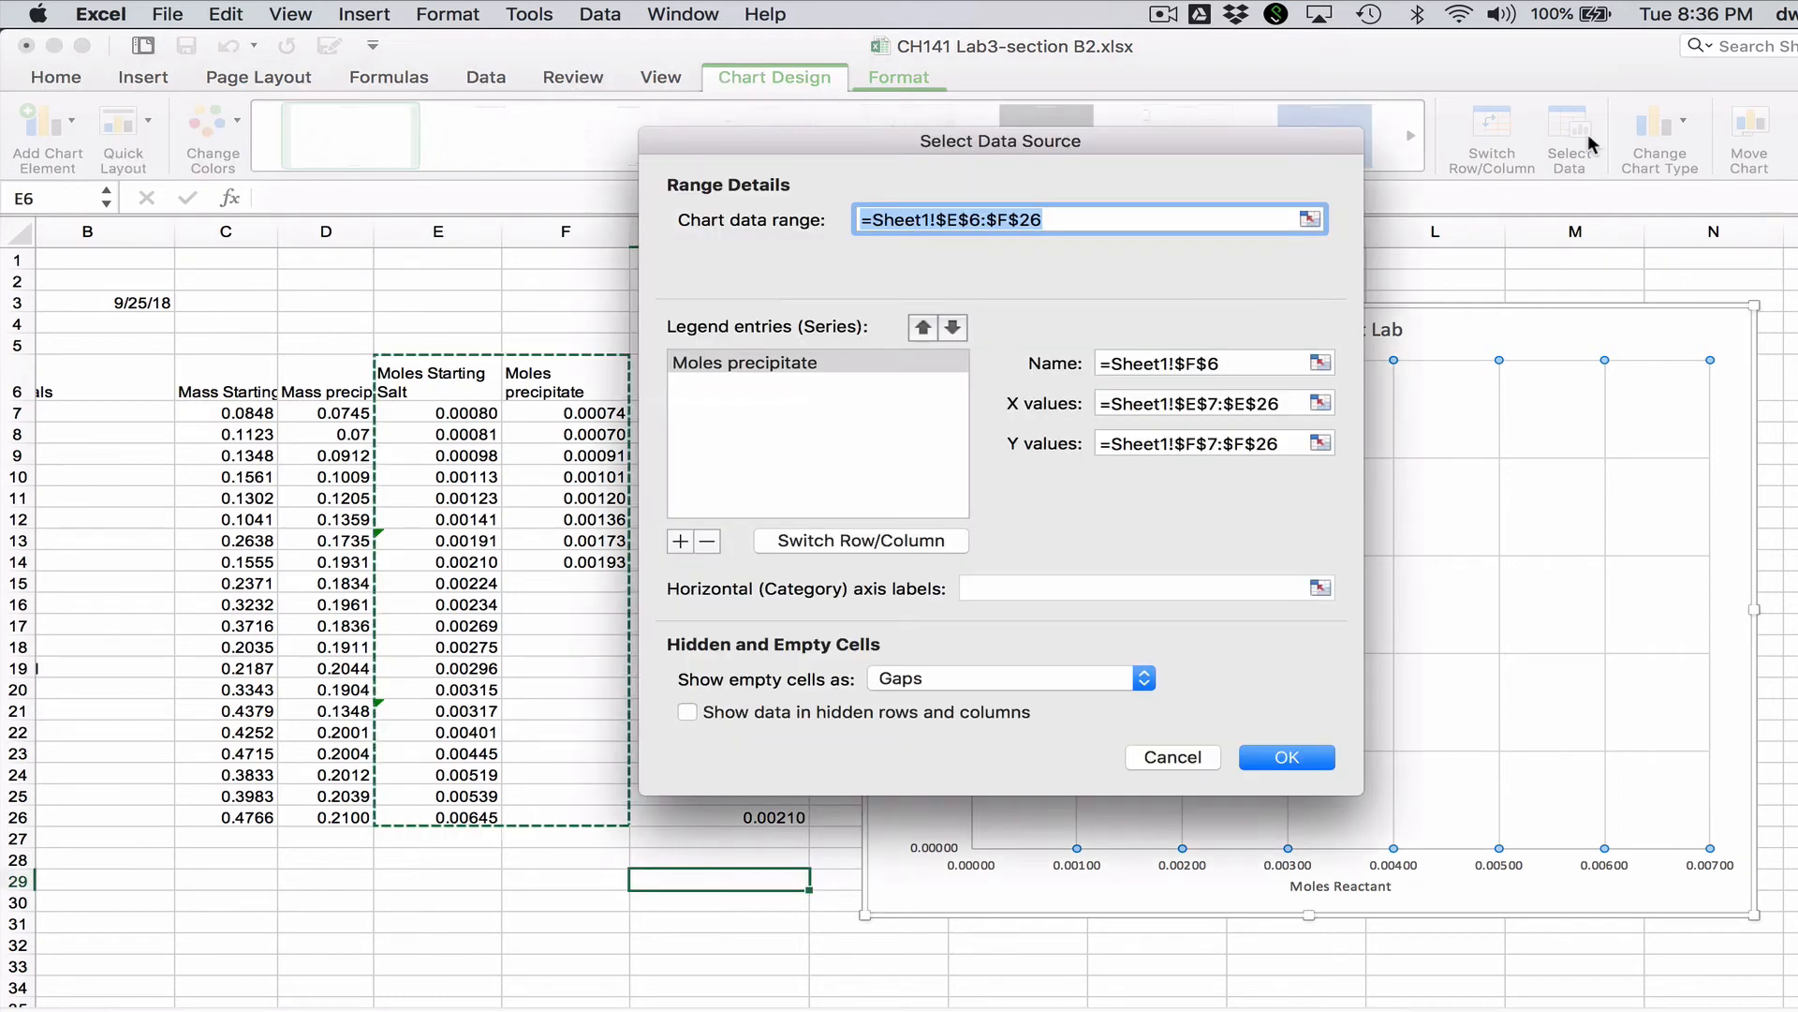
pyautogui.click(678, 543)
pyautogui.click(1171, 402)
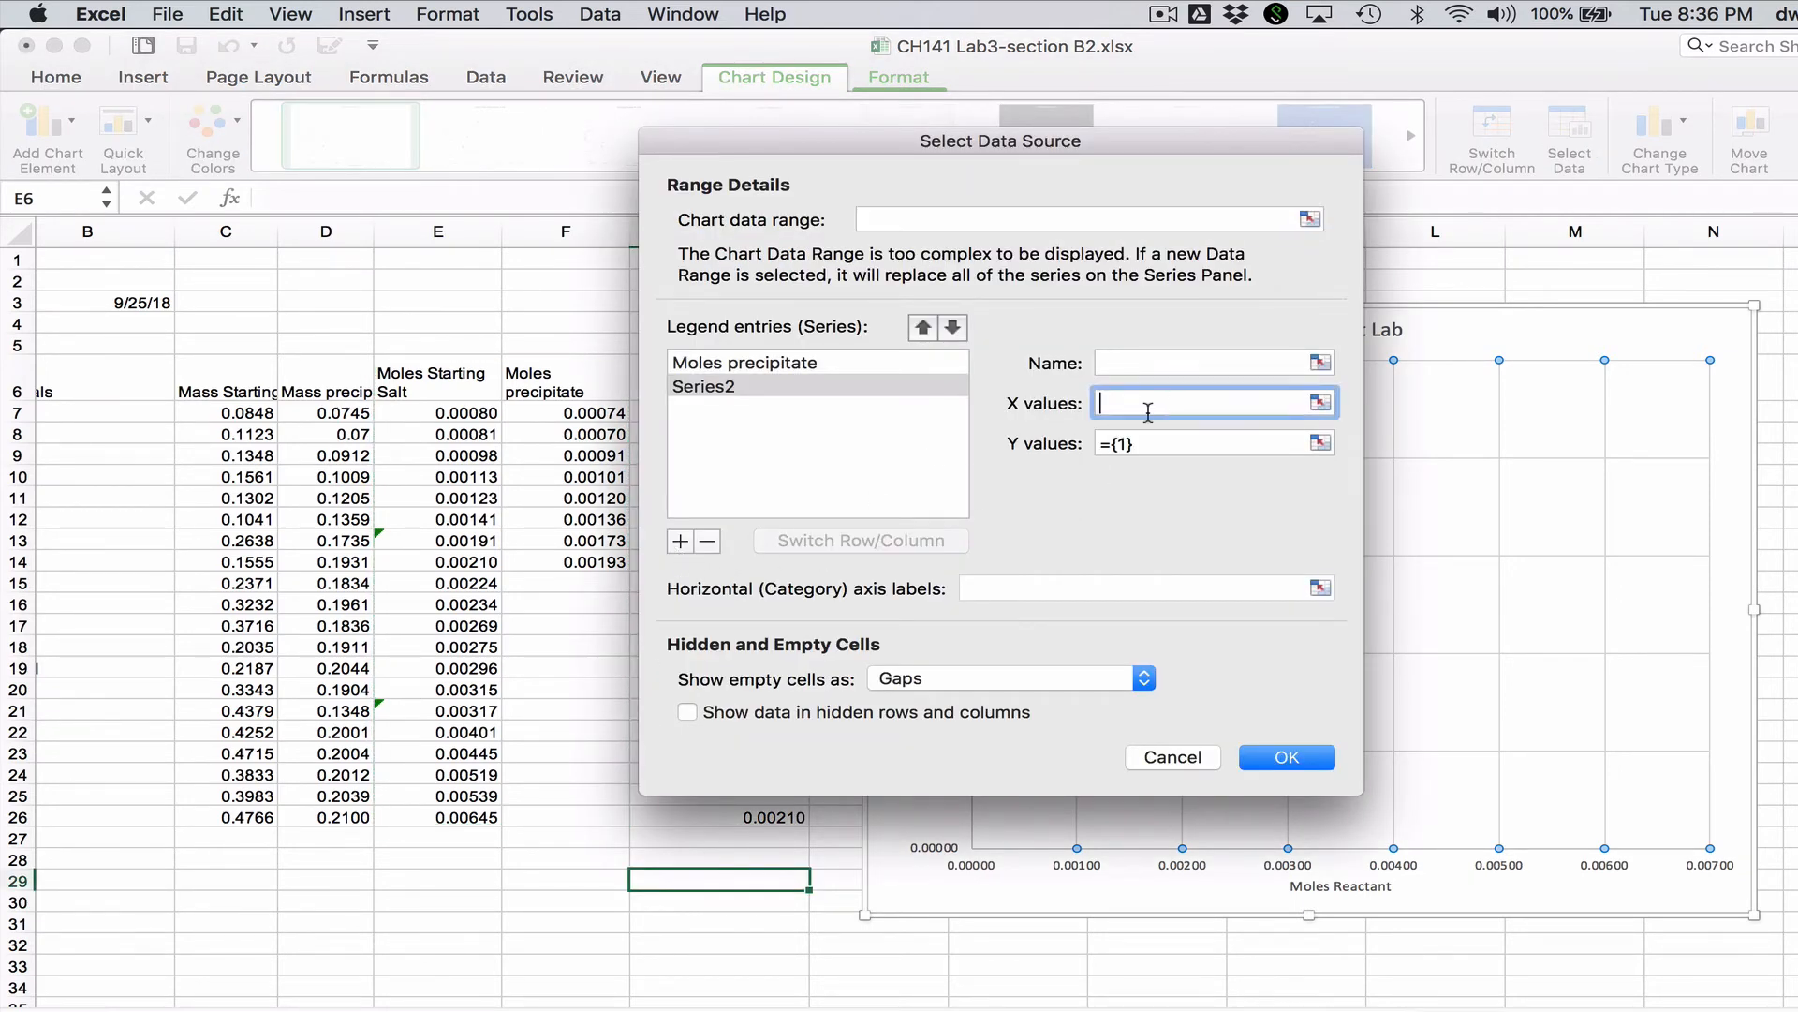
pyautogui.moveTo(446, 412); pyautogui.dragTo(440, 821)
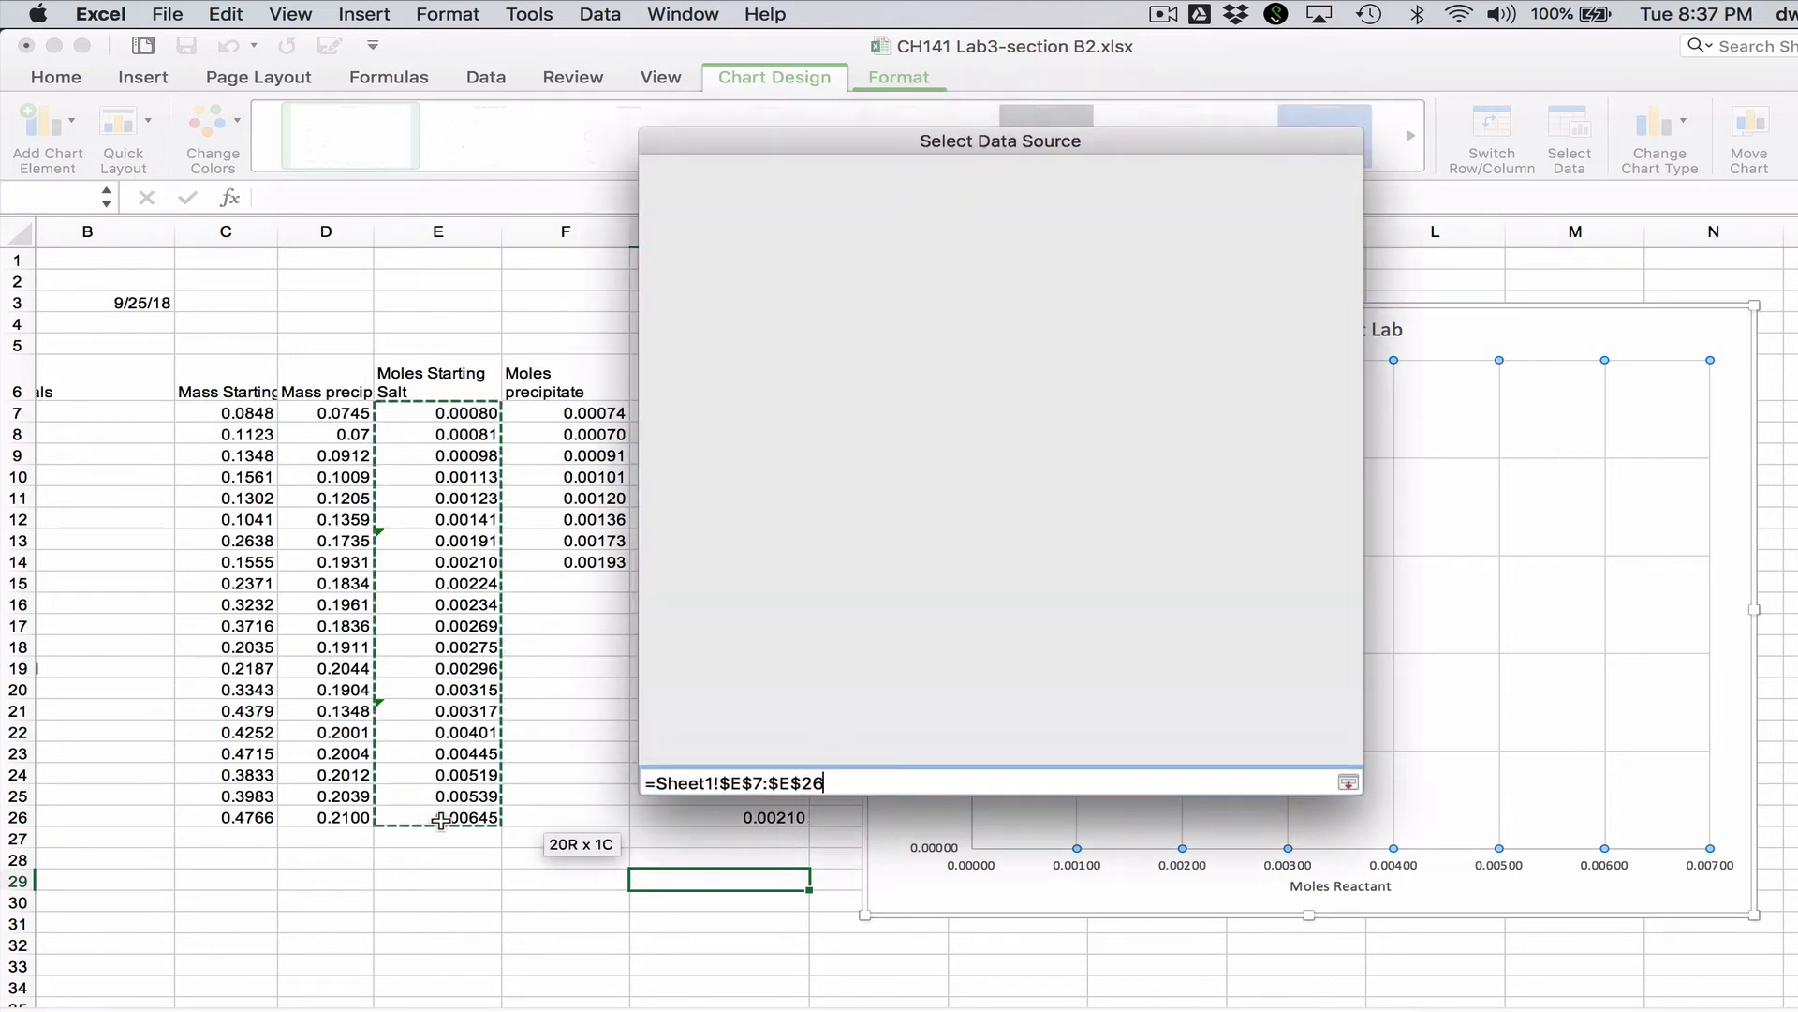
# Set the new series' Y values to G7:G26 and apply the data source changes
pyautogui.click(1180, 443)
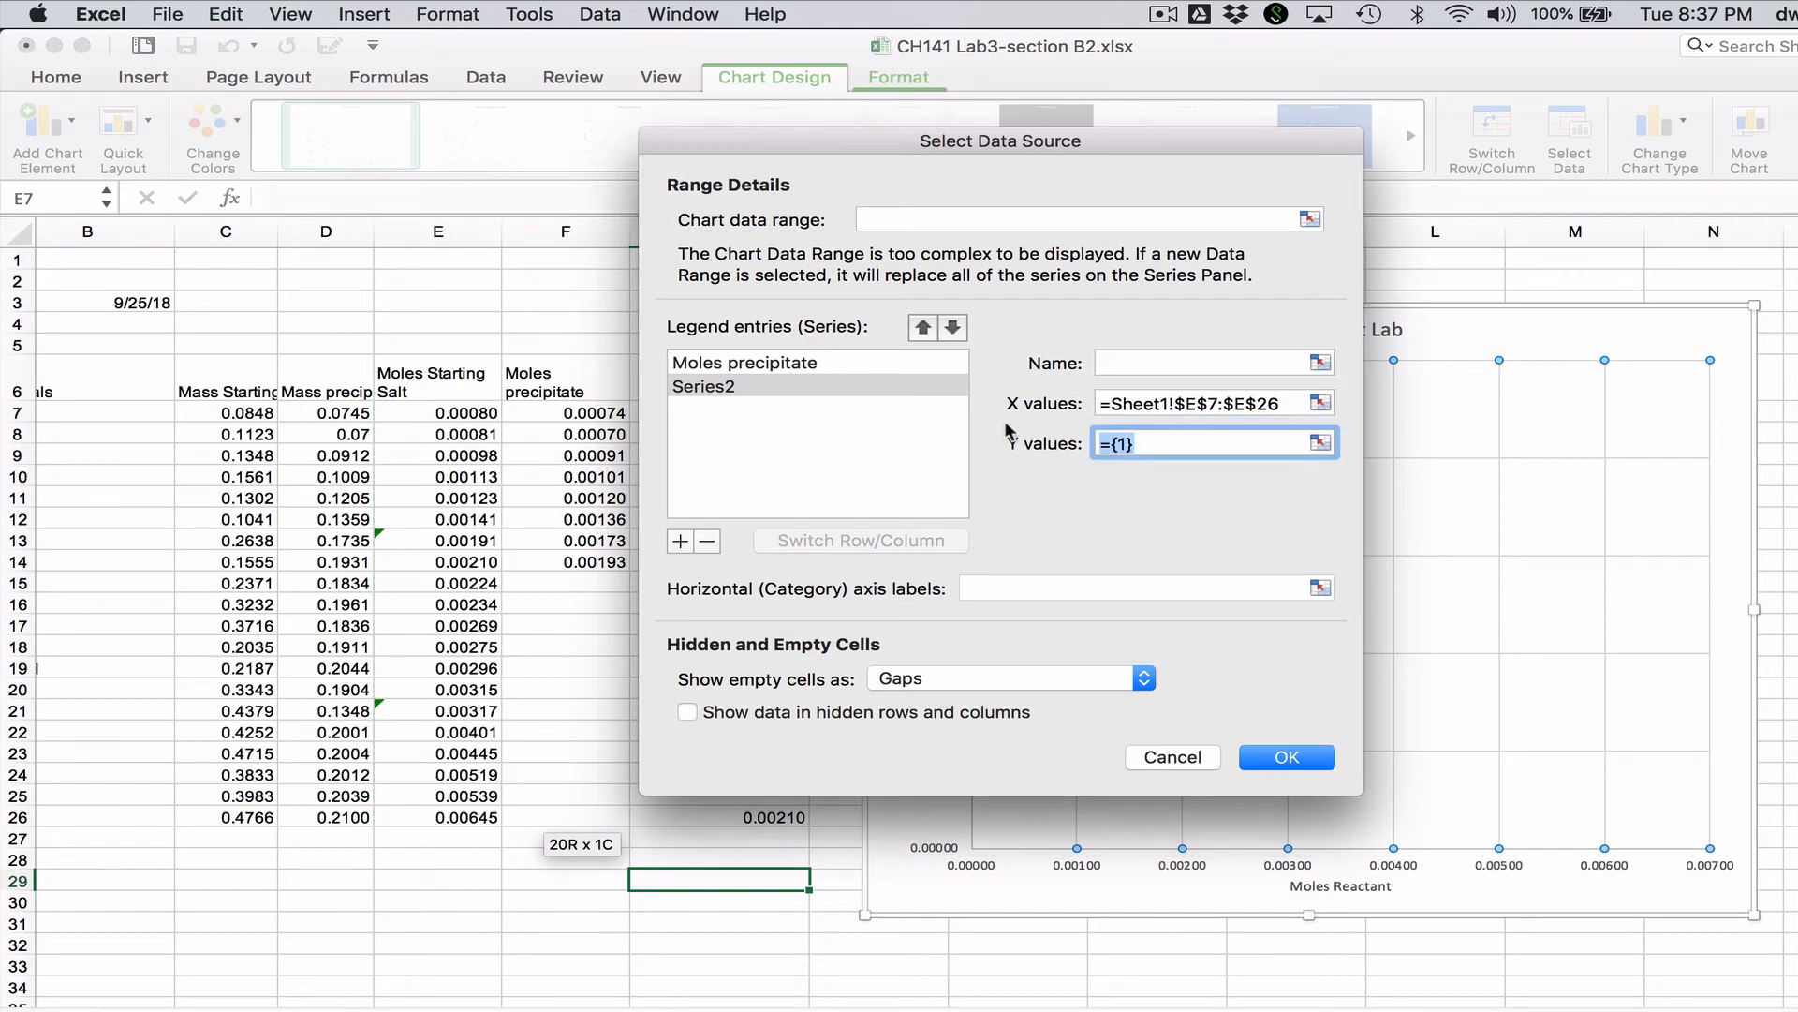
pyautogui.moveTo(843, 132); pyautogui.dragTo(1223, 87)
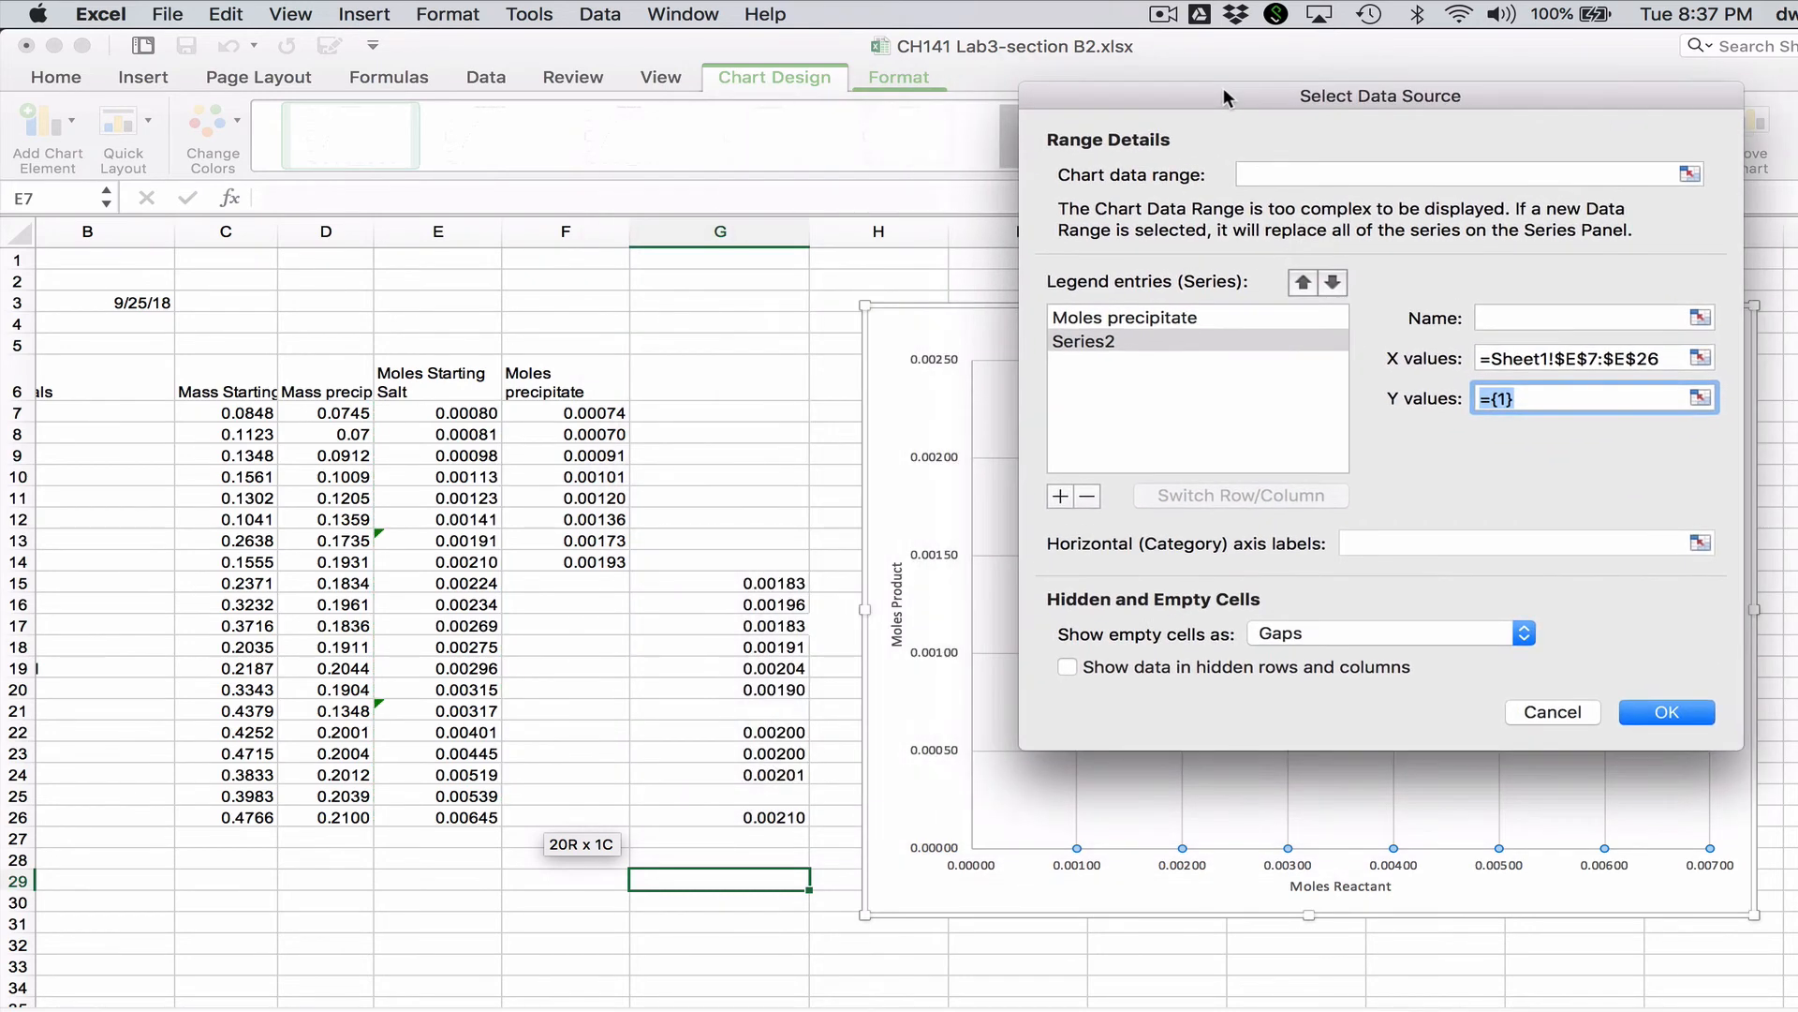
pyautogui.moveTo(714, 412); pyautogui.dragTo(748, 818)
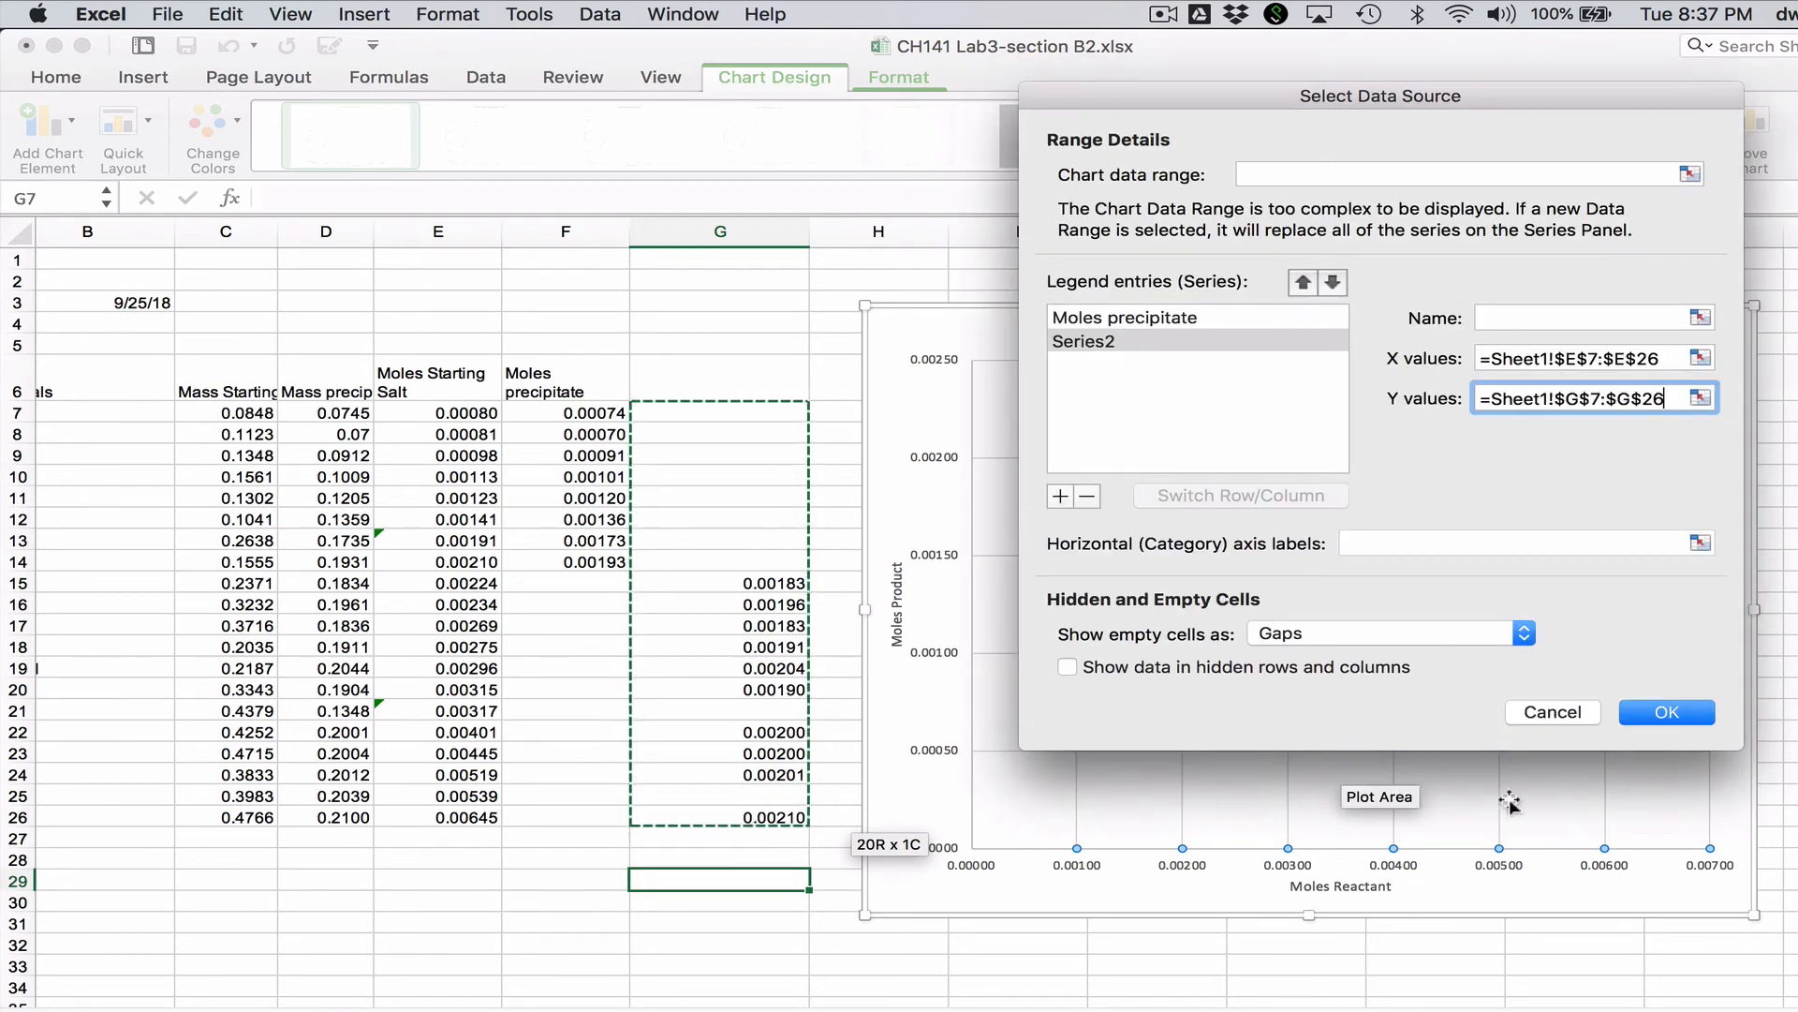
pyautogui.click(1698, 718)
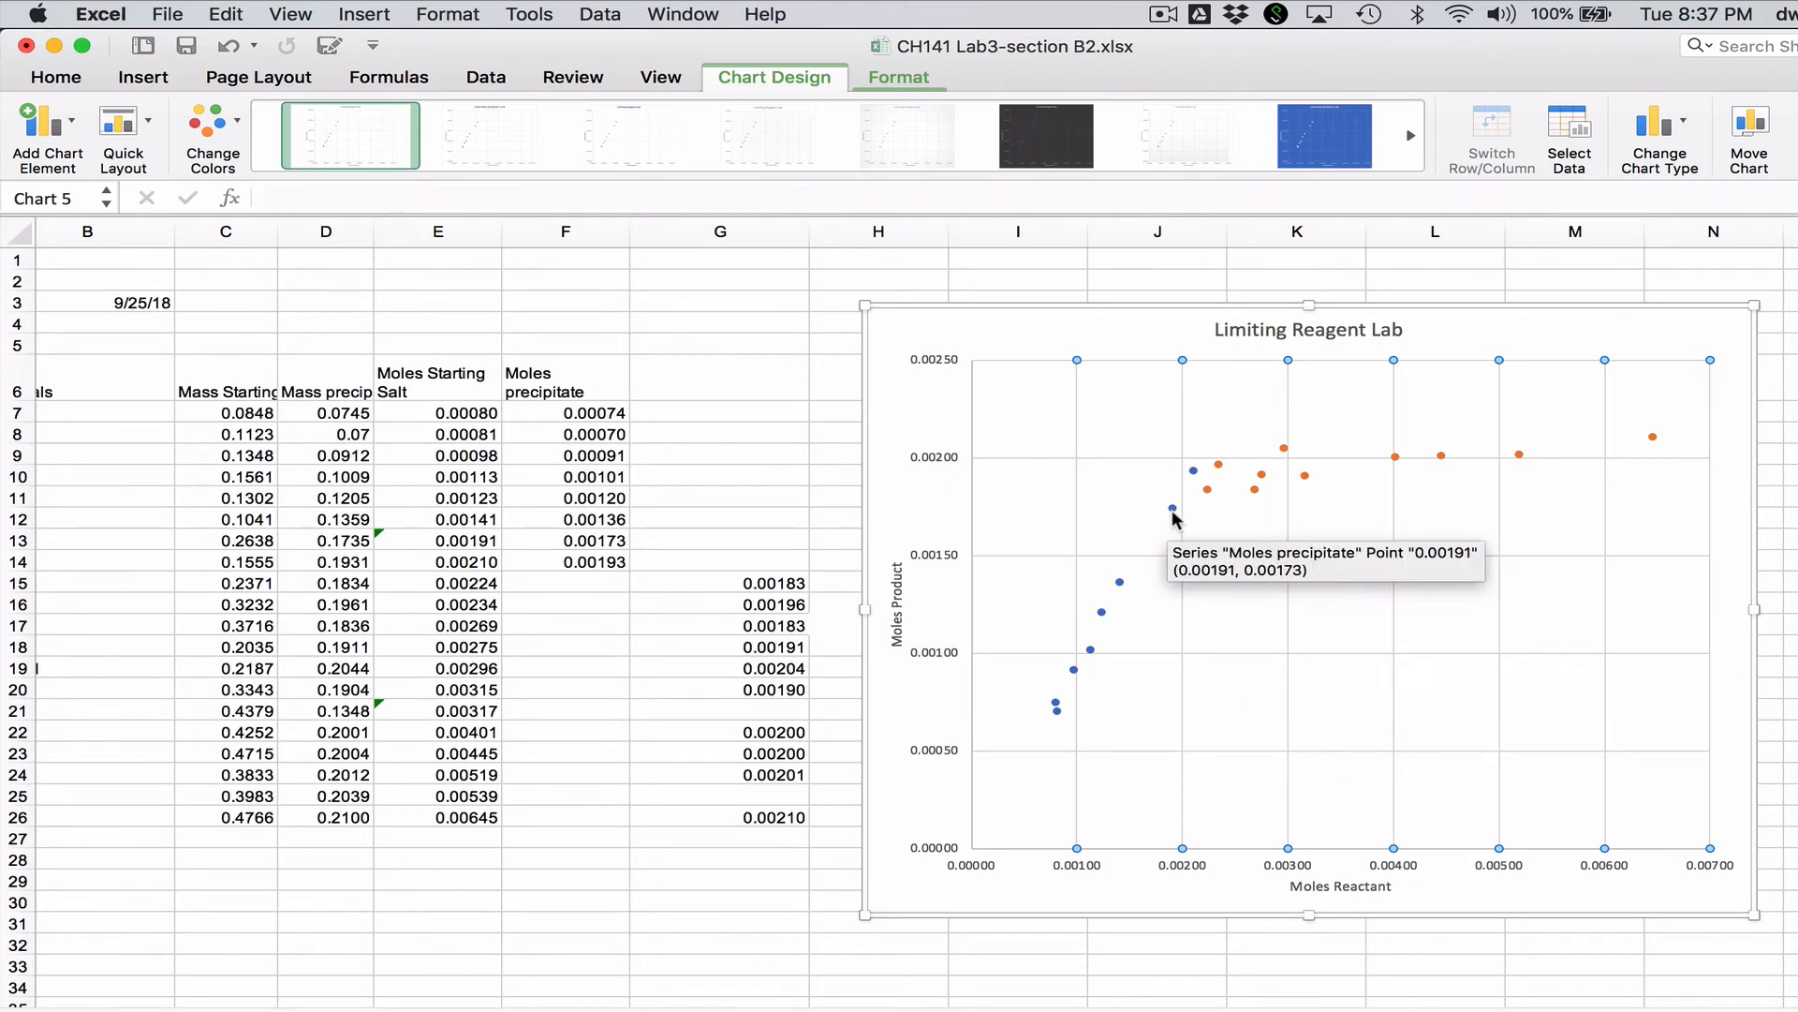
# Add a linear trendline with equation and R-squared value to the orange series, and move its label above the line
pyautogui.click(1304, 477)
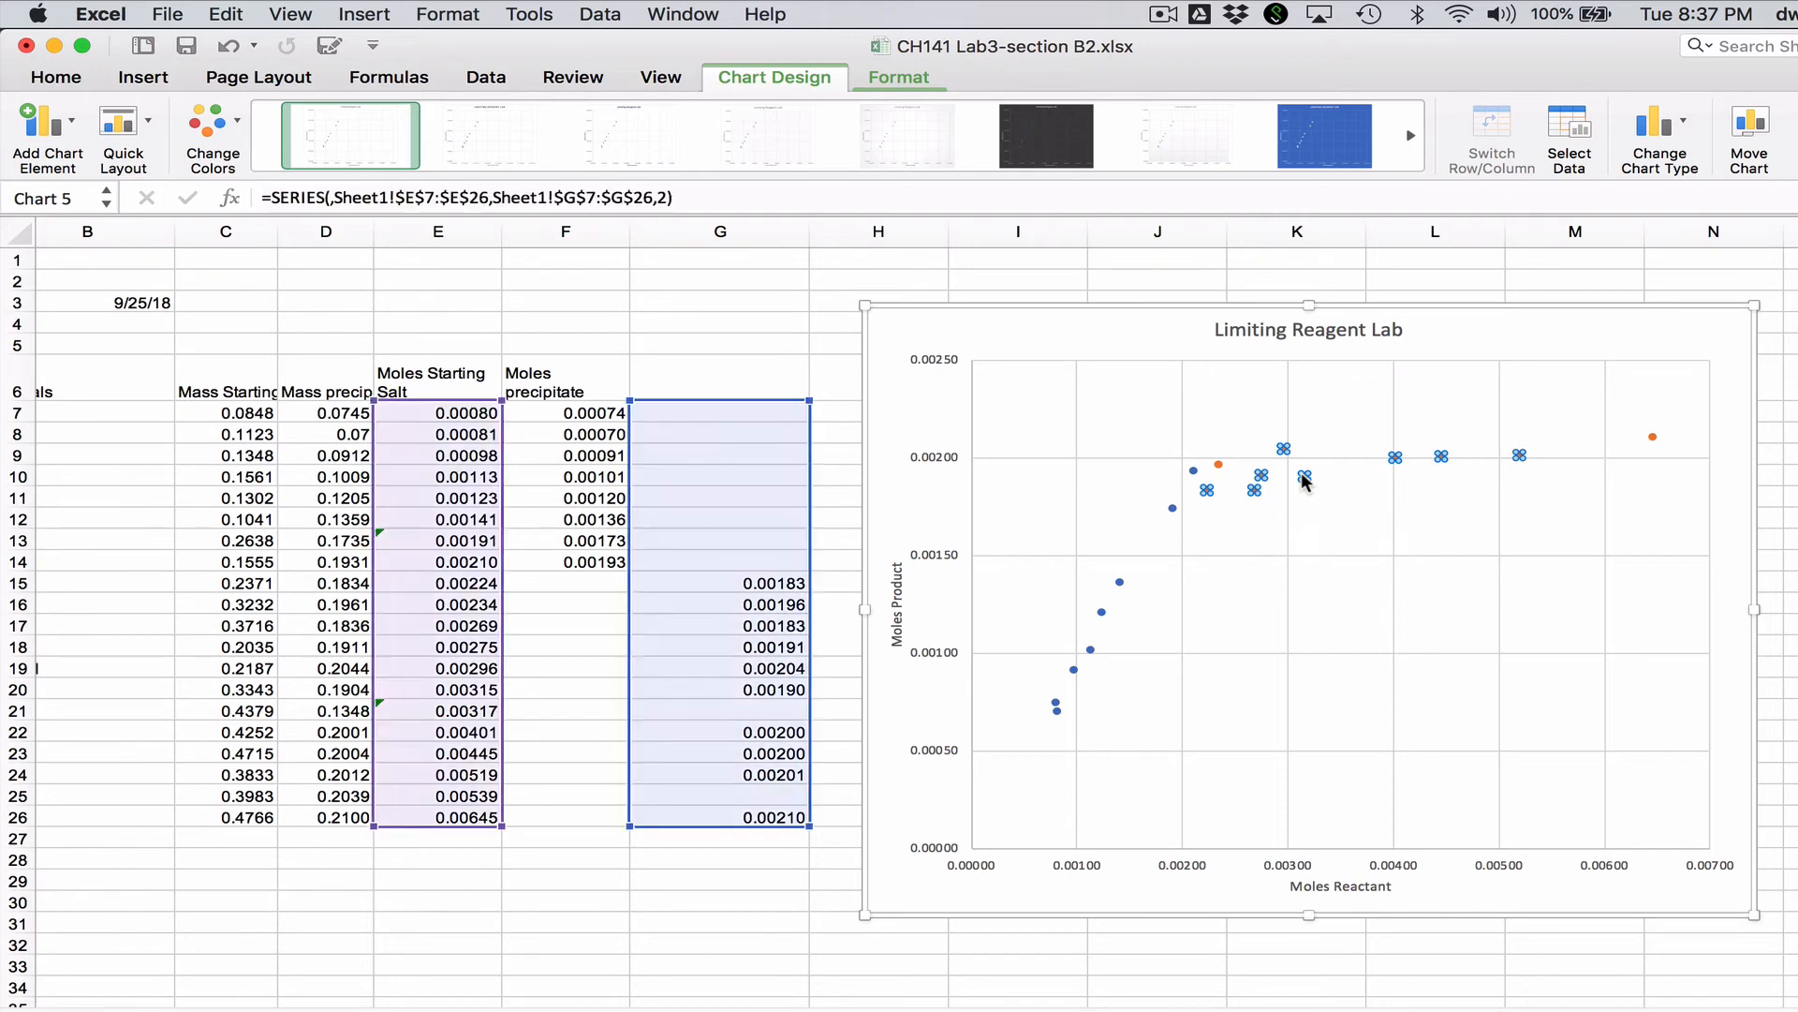
pyautogui.rightClick(1305, 477)
pyautogui.click(1336, 658)
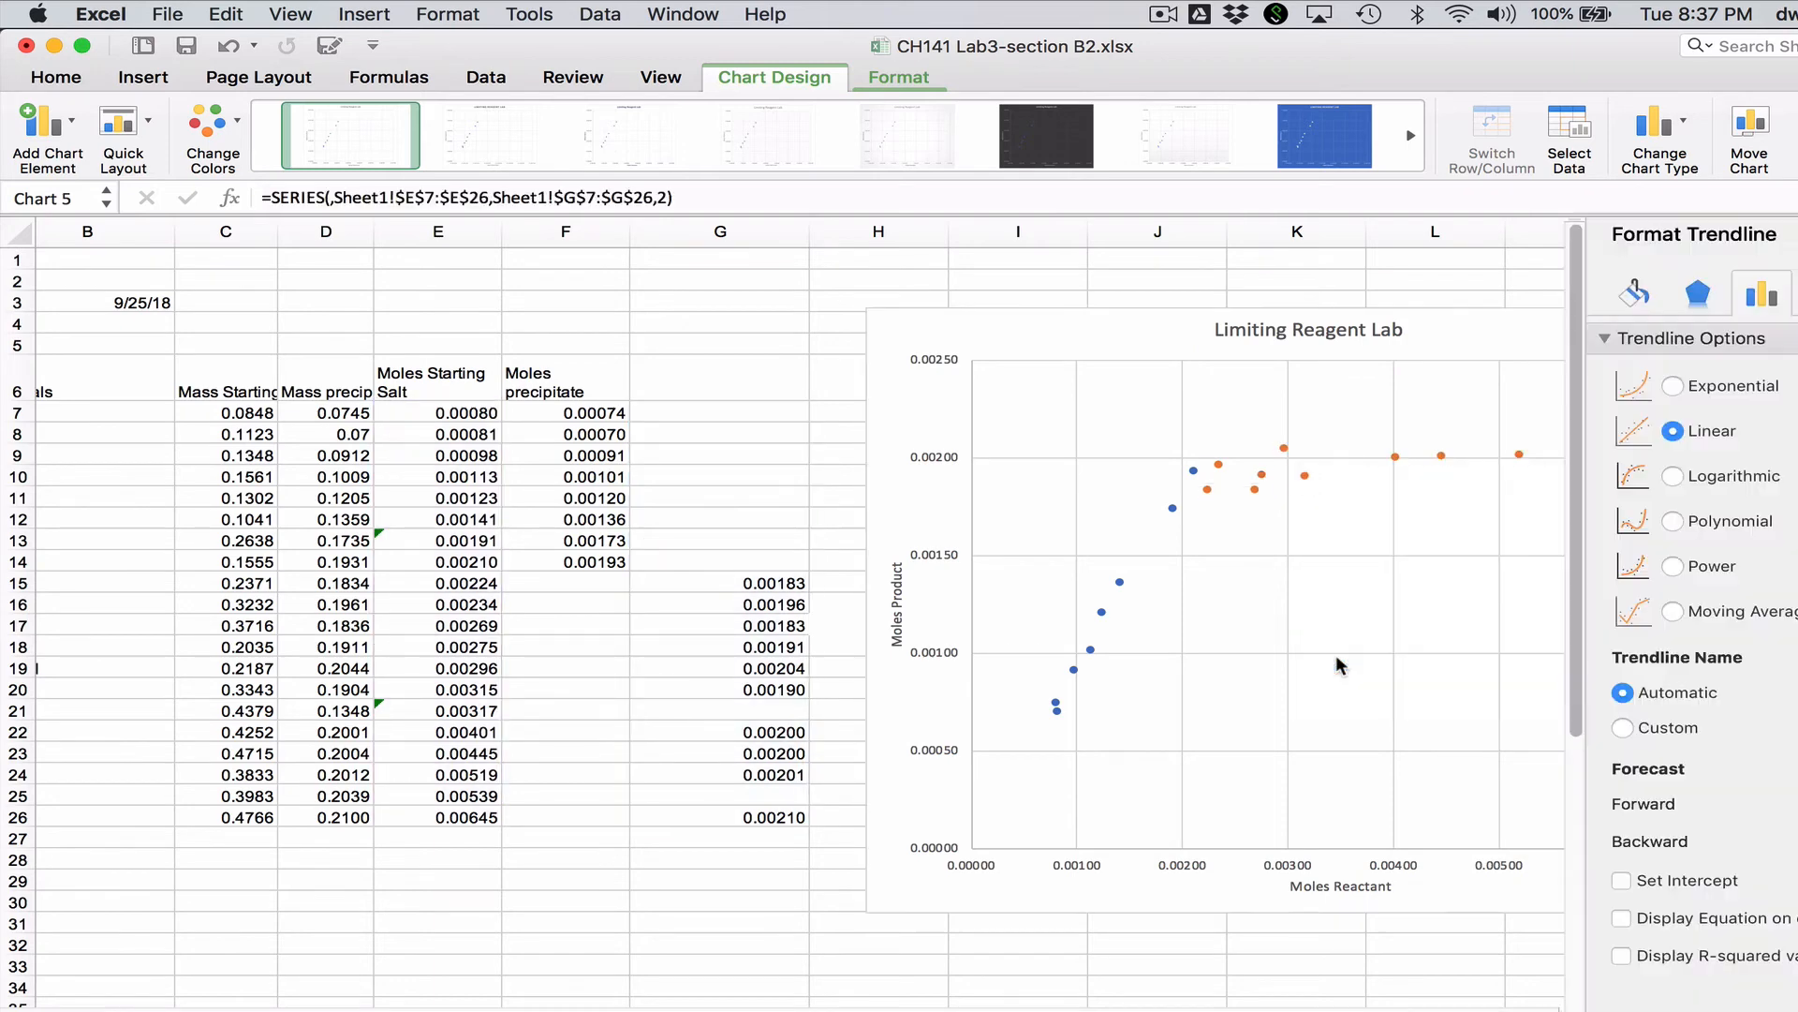
pyautogui.click(1665, 927)
pyautogui.click(1667, 955)
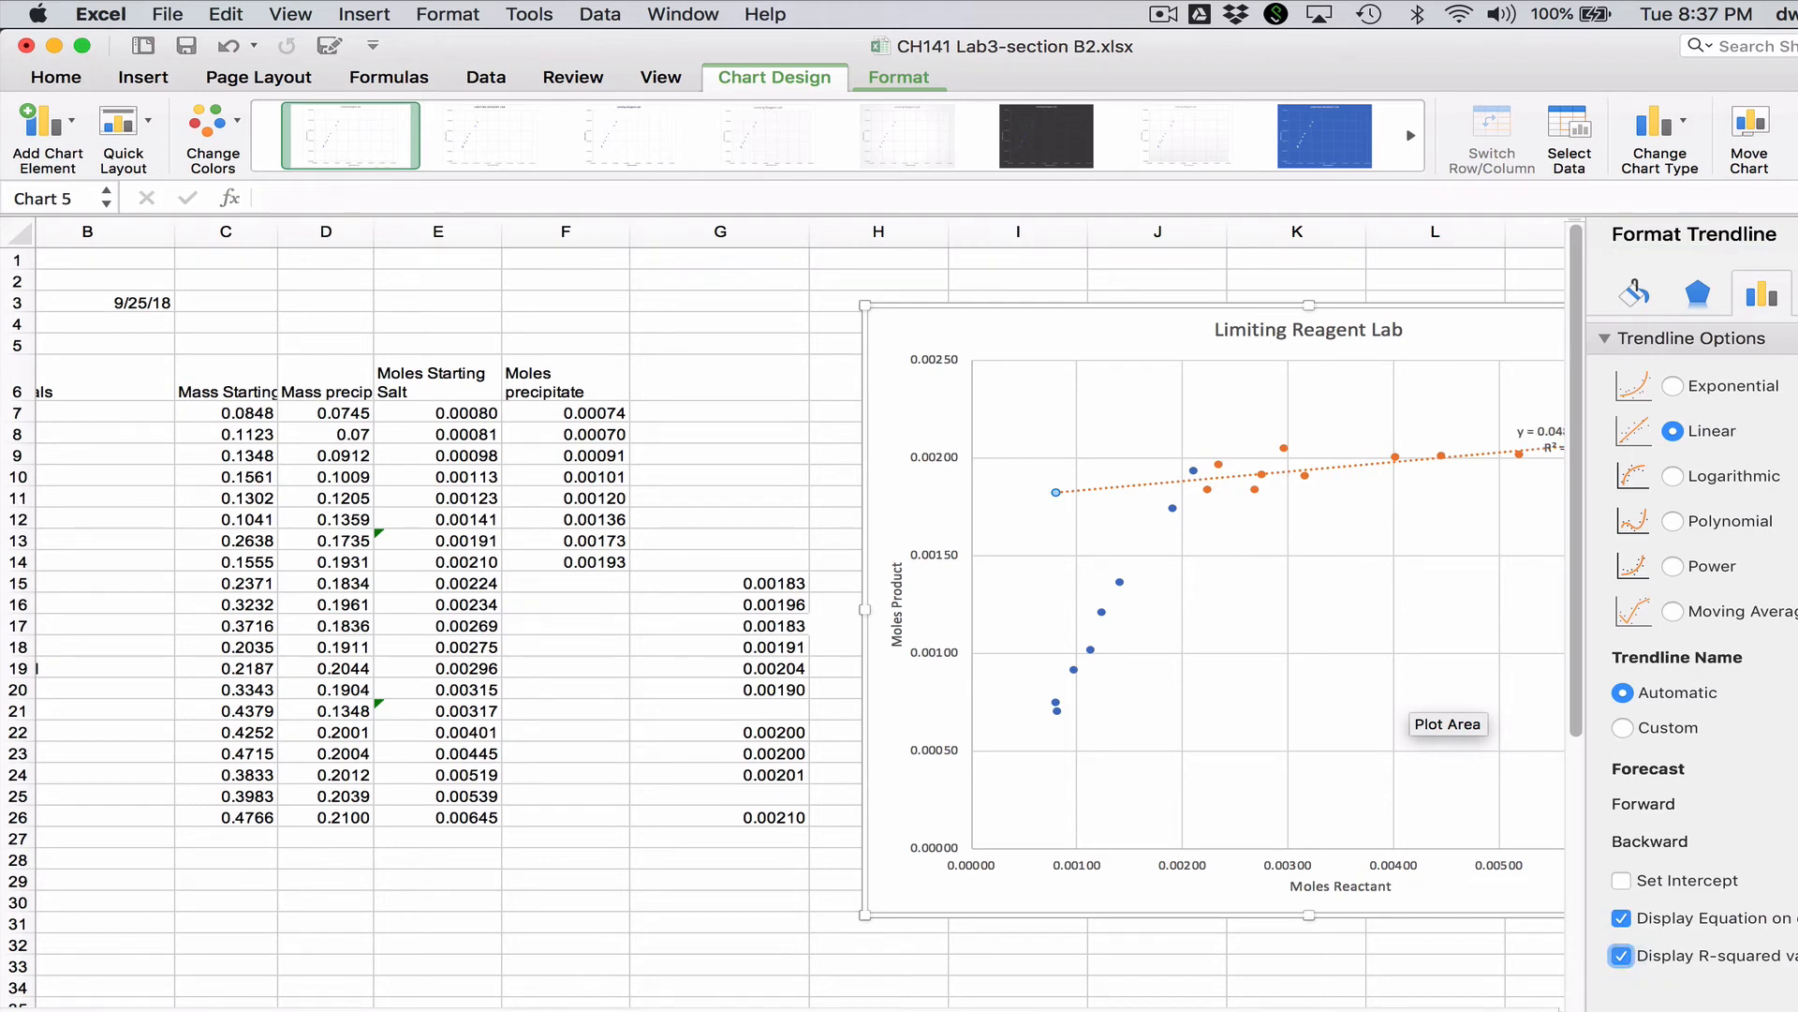
pyautogui.click(1795, 234)
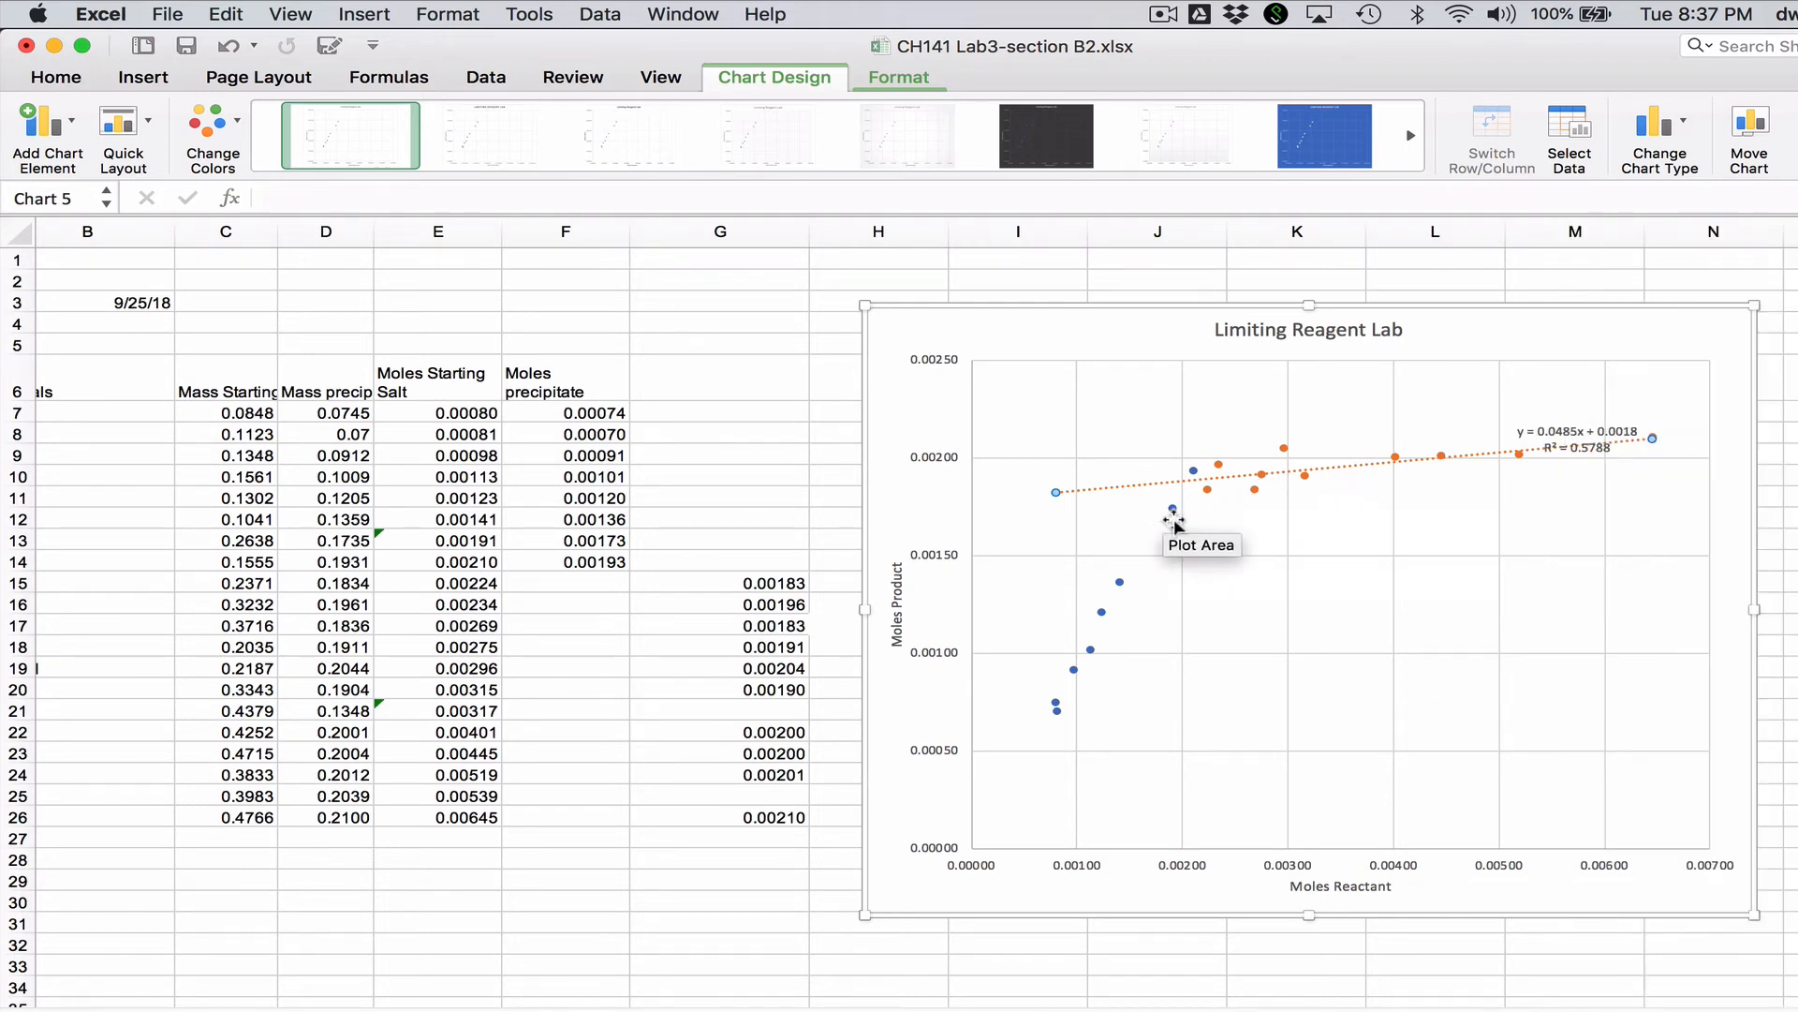
pyautogui.click(1574, 438)
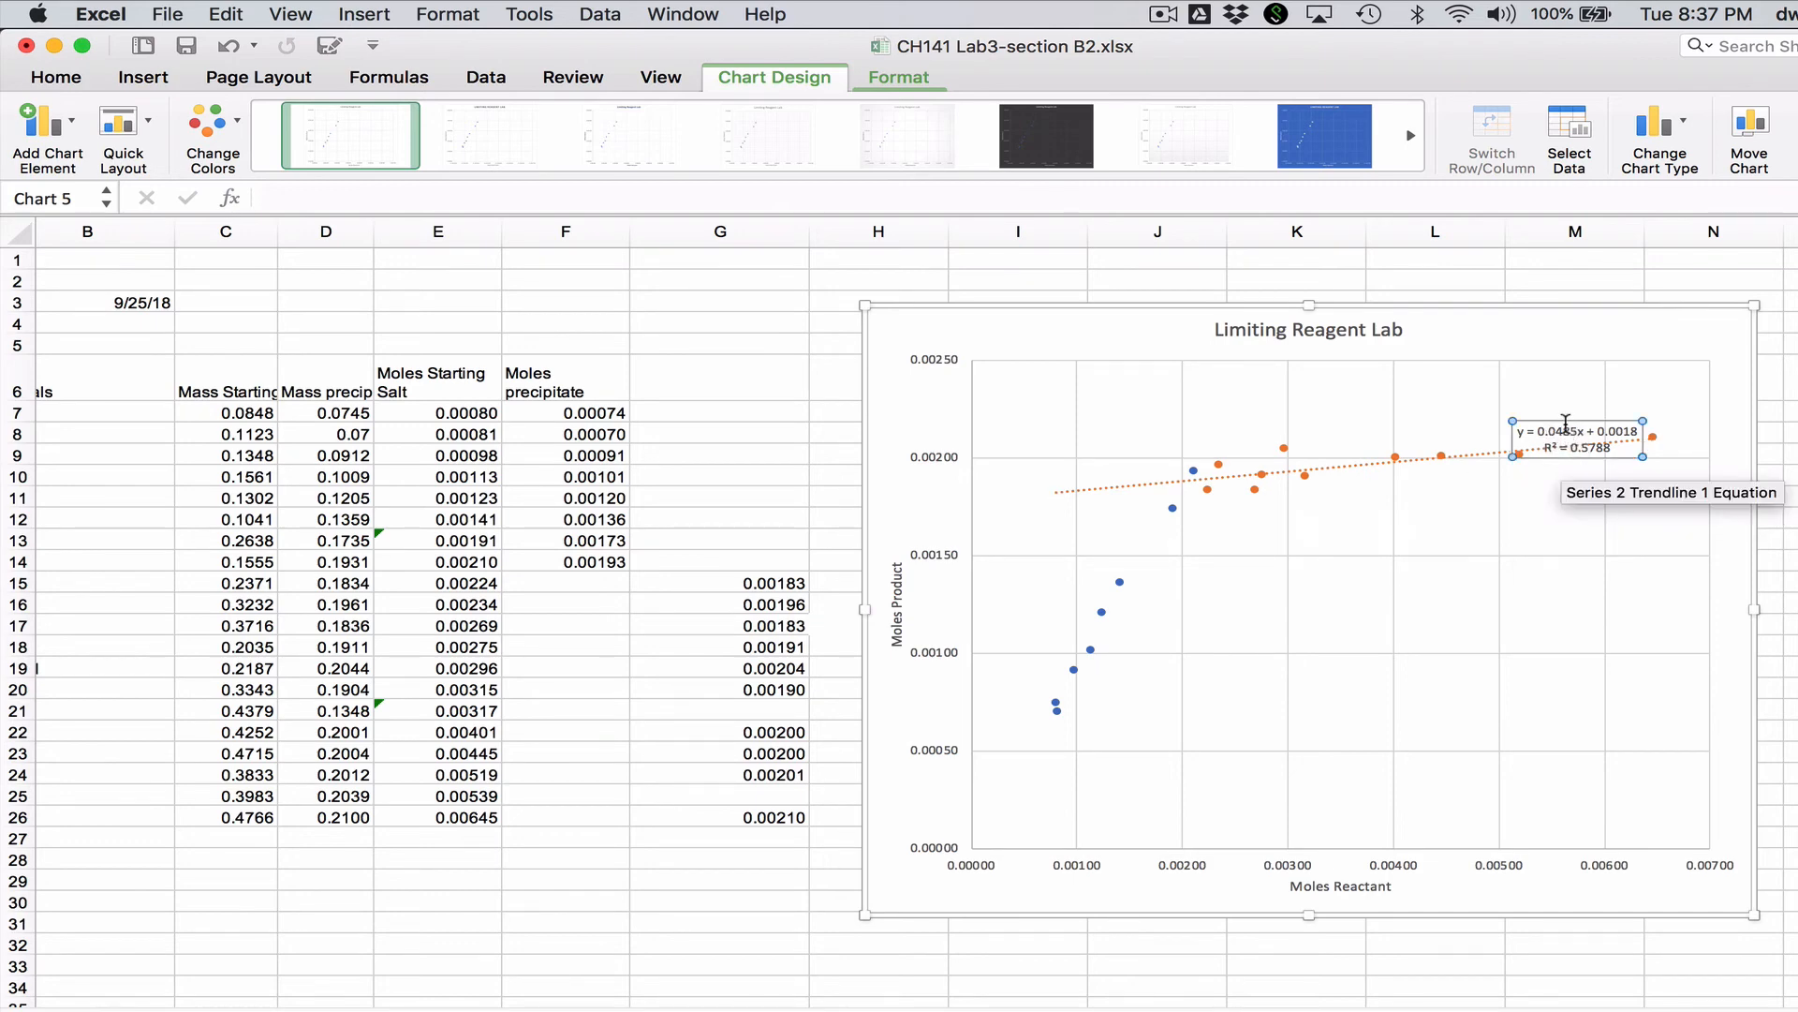
pyautogui.moveTo(1560, 422); pyautogui.dragTo(1551, 385)
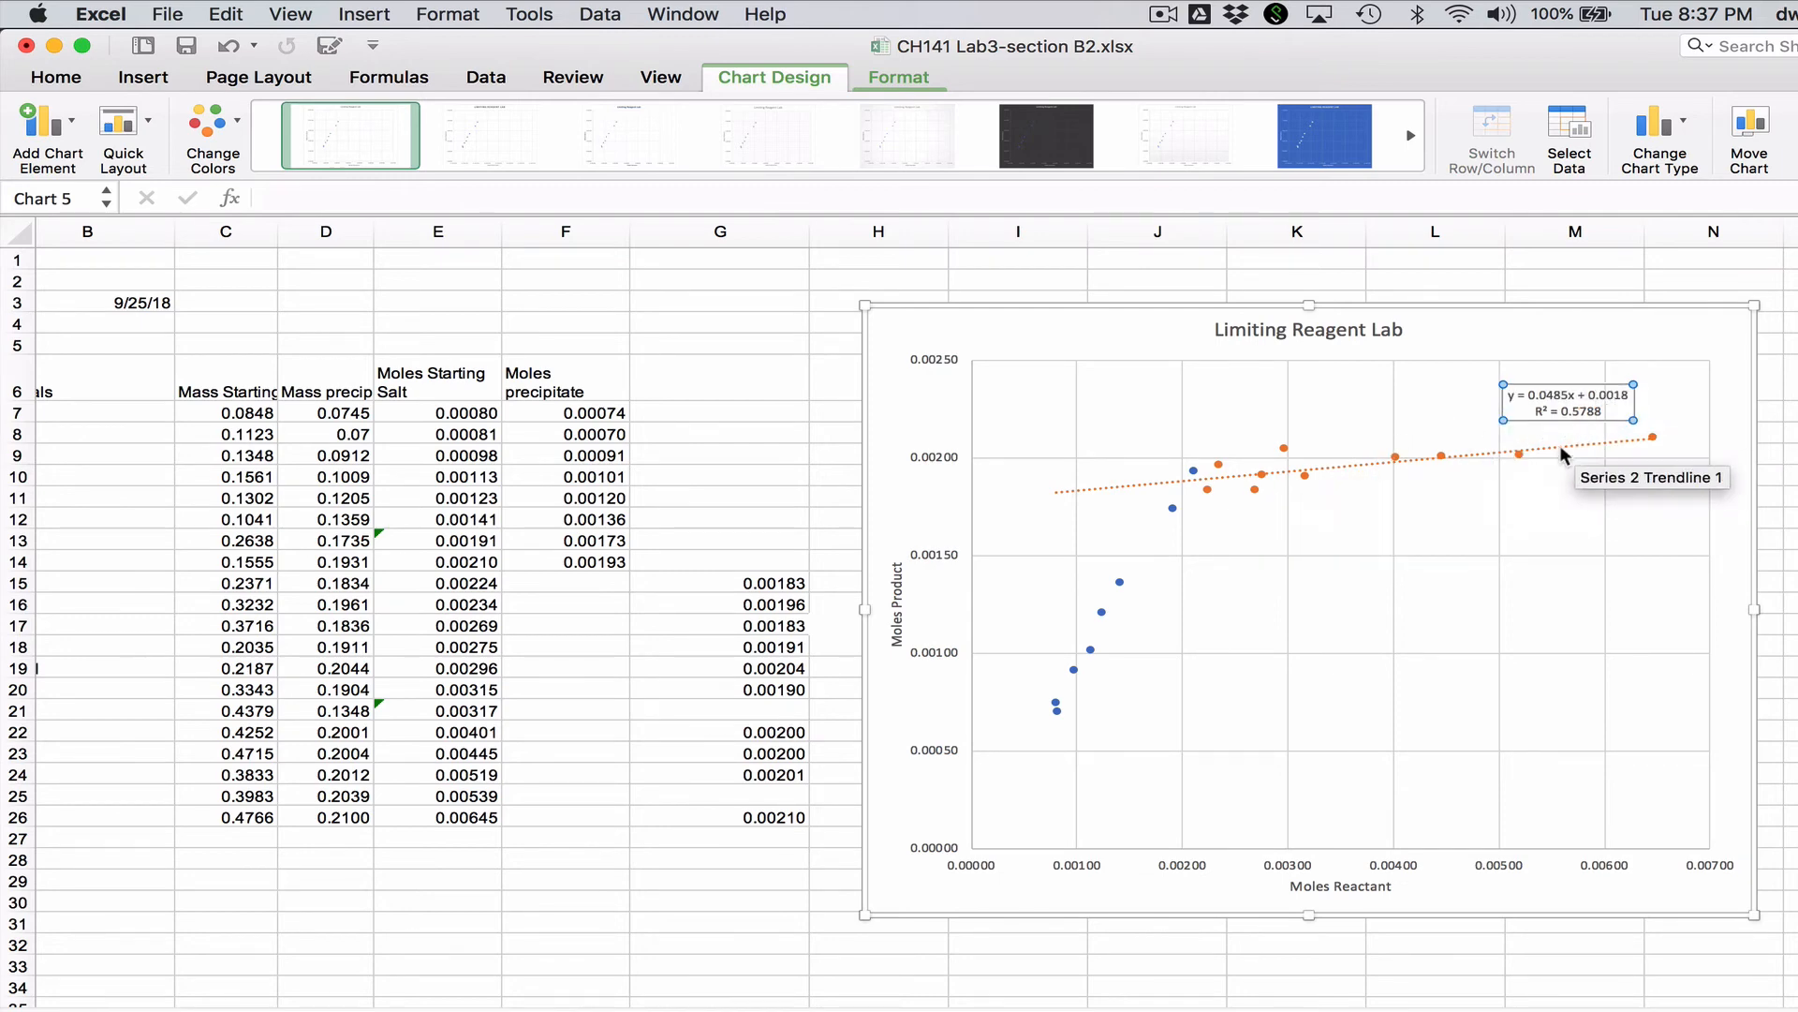
# Add a linear trendline with equation and R-squared value to the blue series, and move its label below the line near the blue points
pyautogui.click(1119, 582)
pyautogui.rightClick(1119, 582)
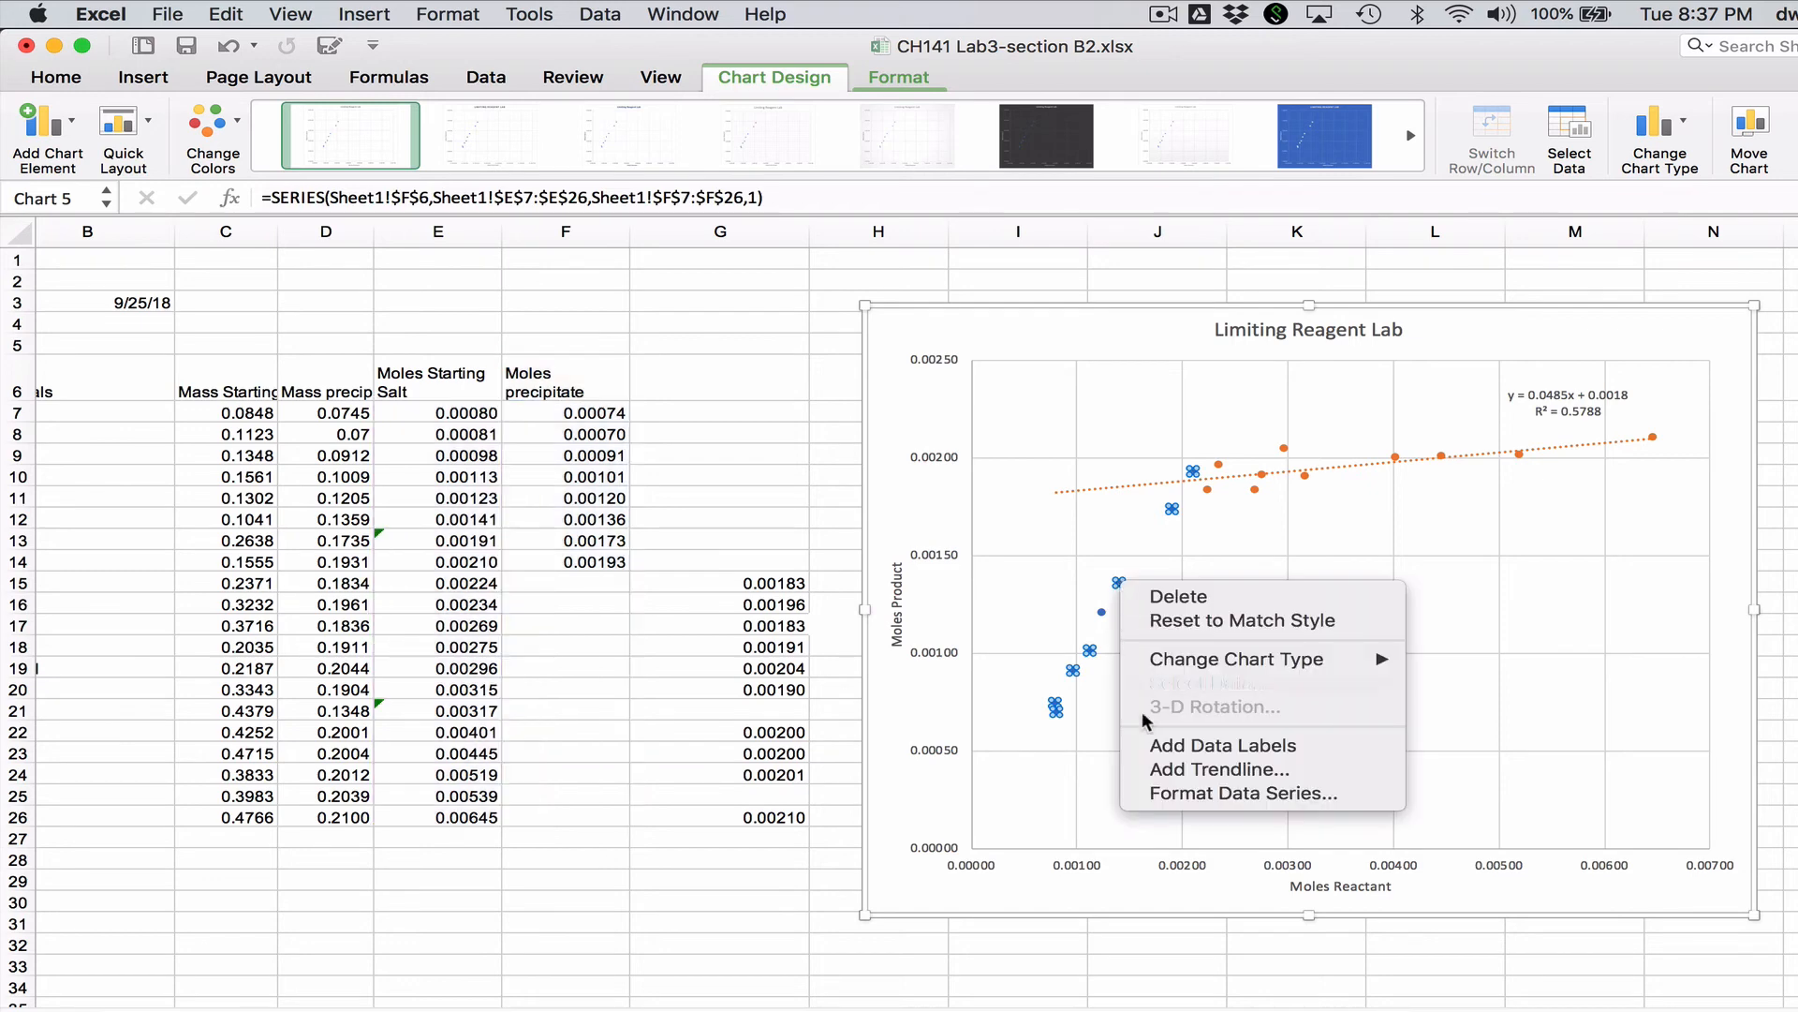
pyautogui.click(1152, 772)
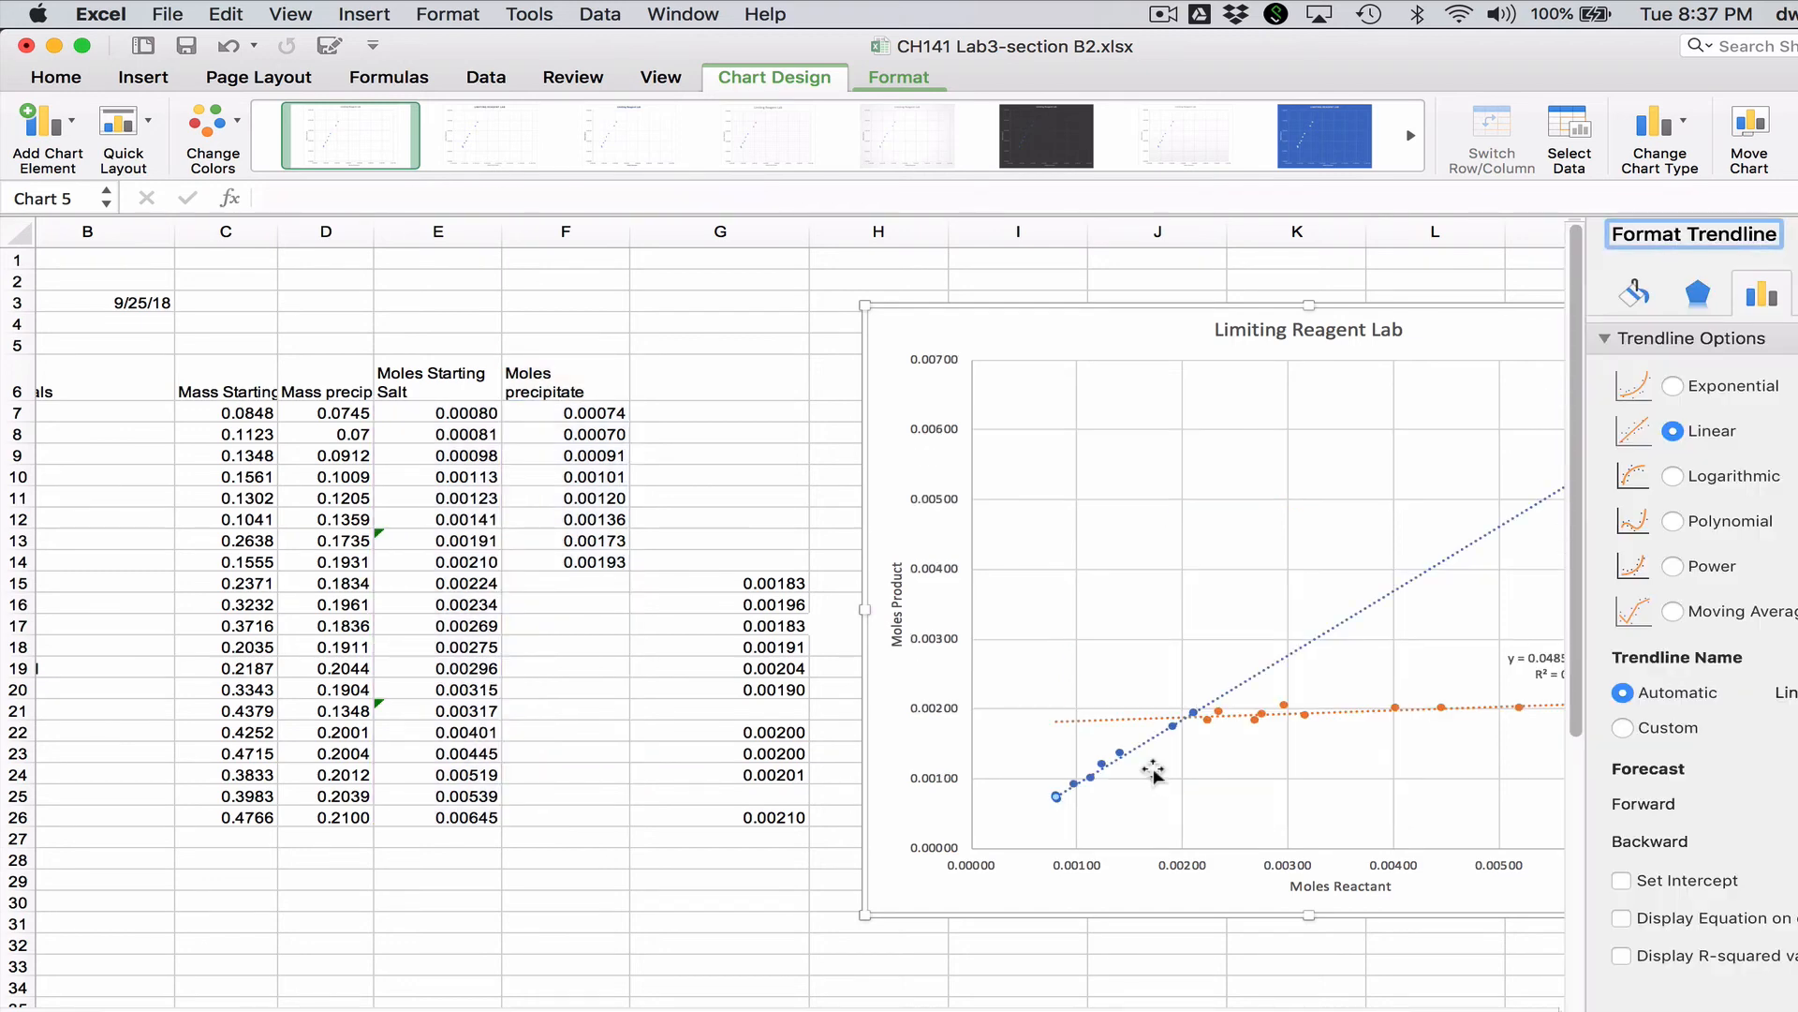
pyautogui.click(1723, 920)
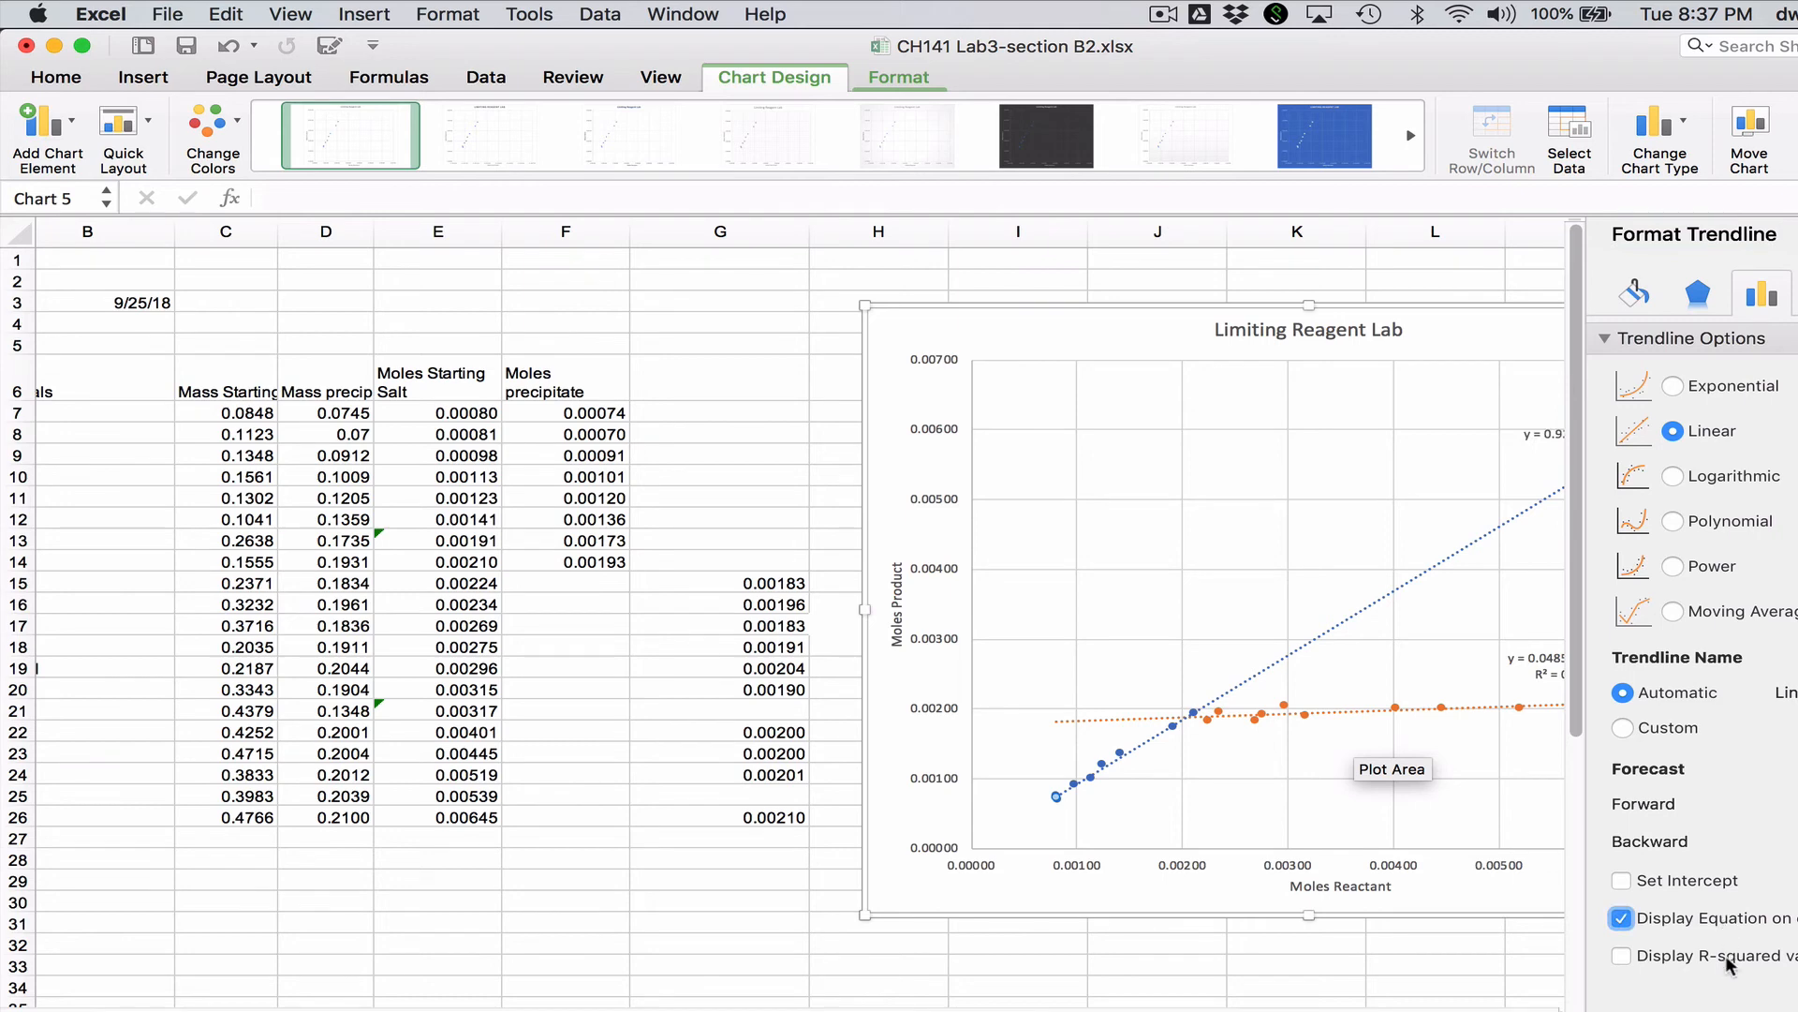
pyautogui.click(1725, 955)
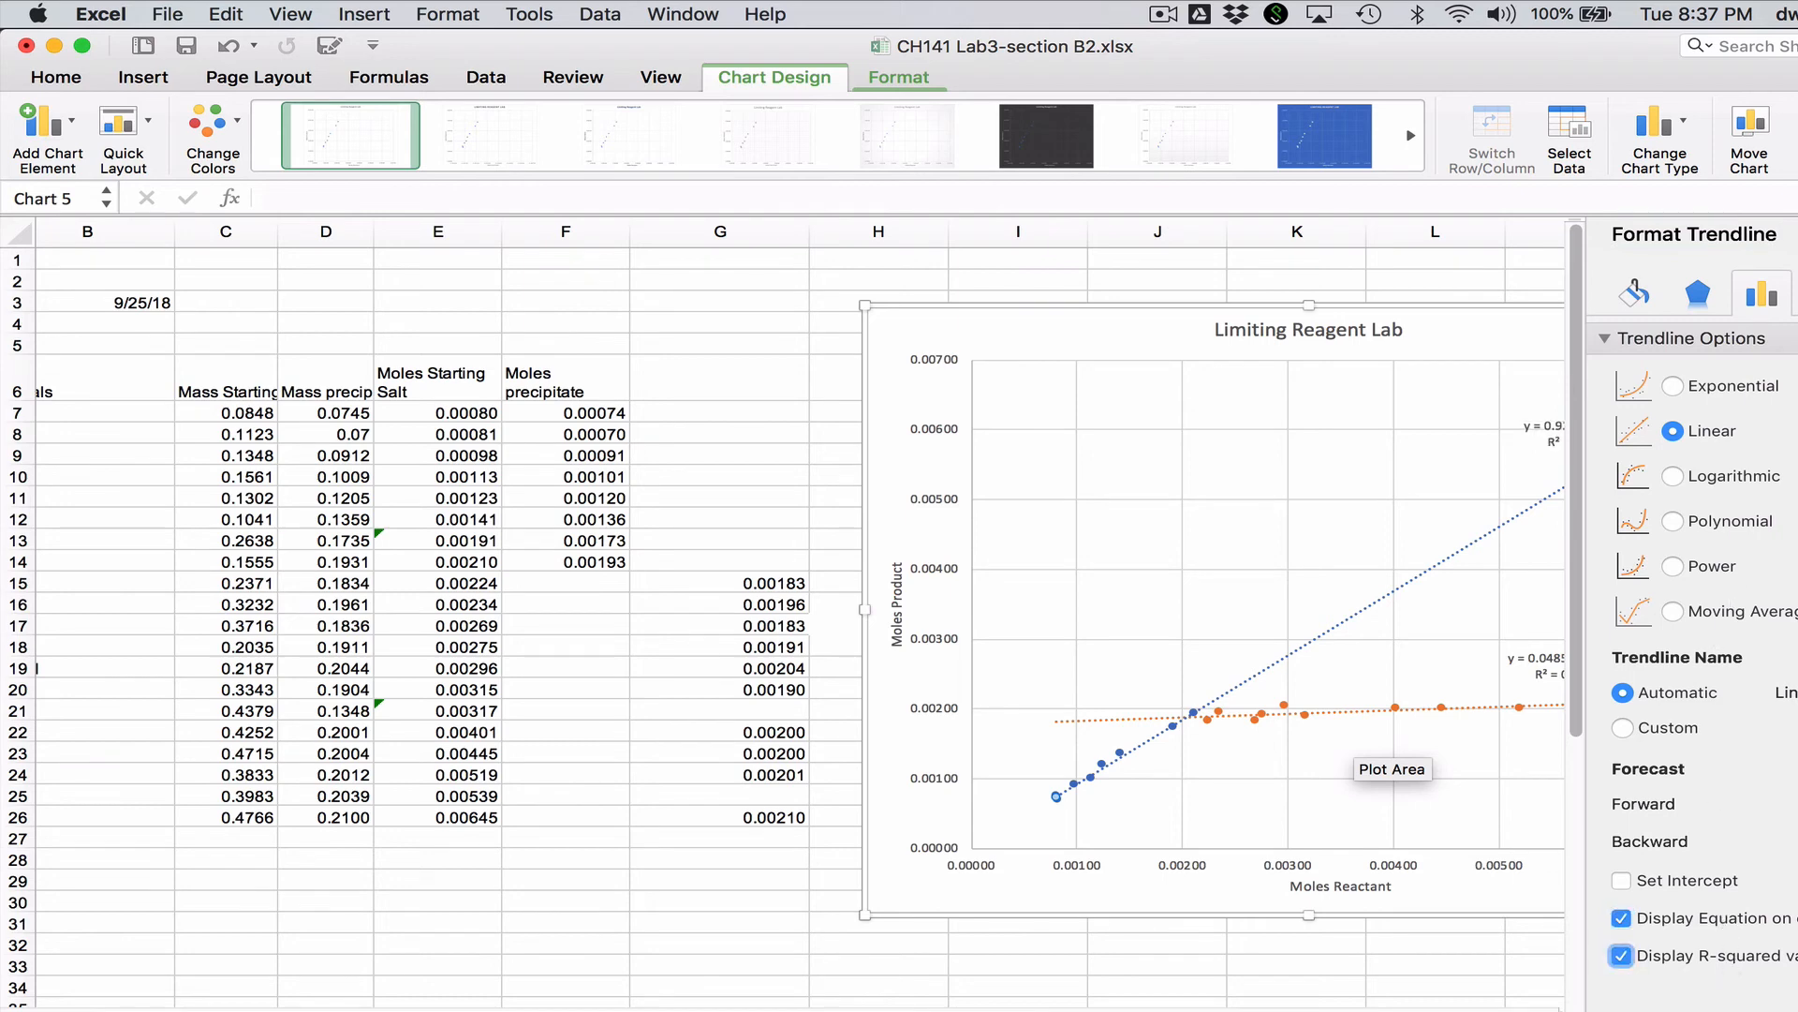
pyautogui.press('Tab')
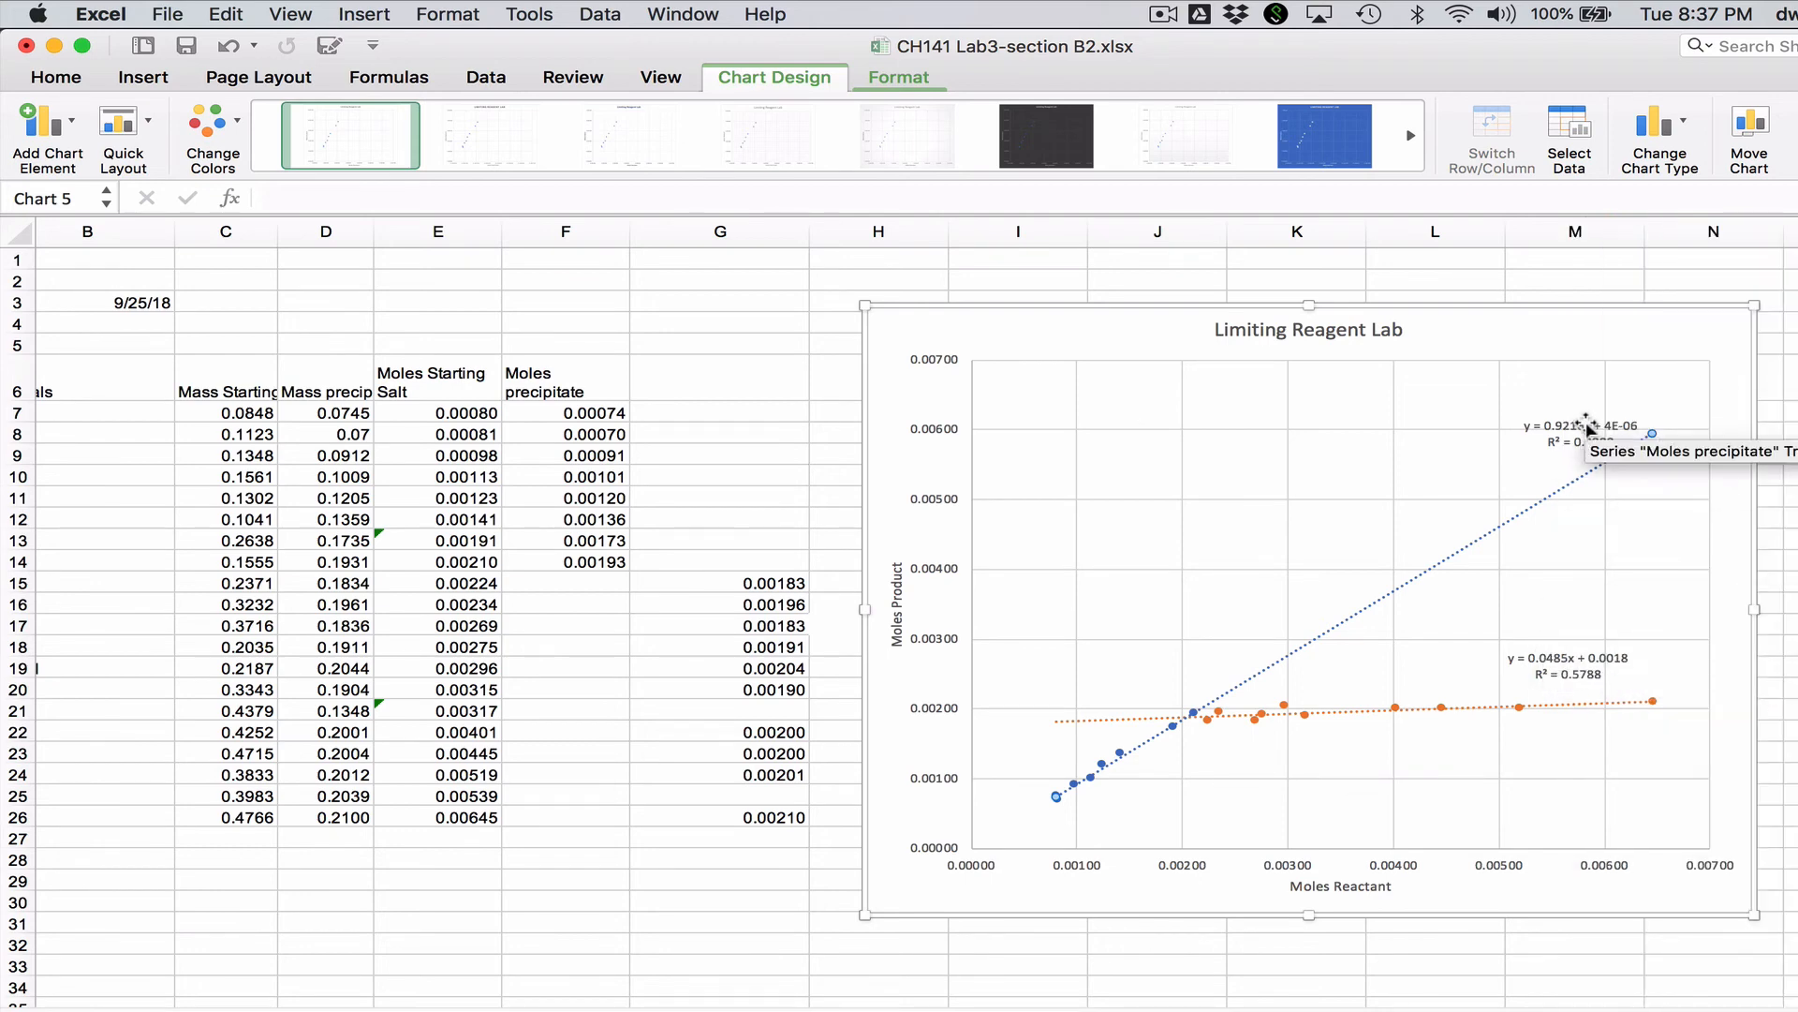
pyautogui.click(1582, 433)
pyautogui.moveTo(1583, 433); pyautogui.dragTo(1146, 792)
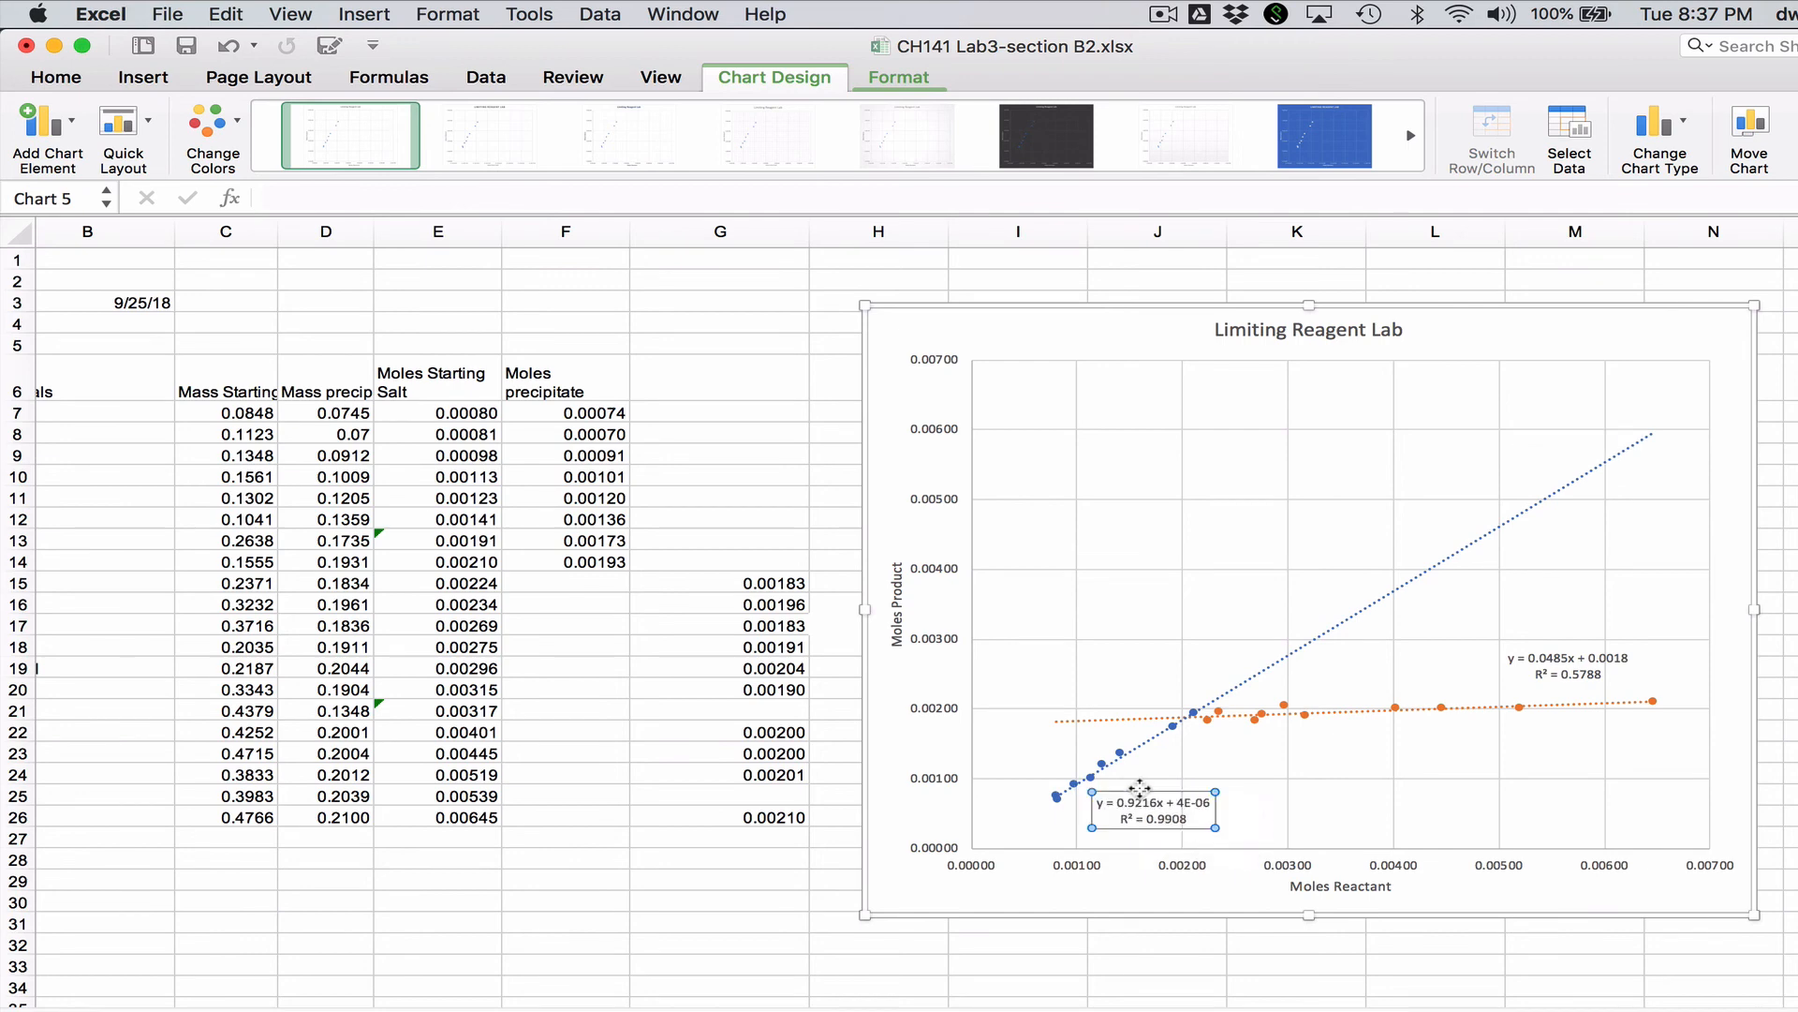
# Set the maximum bound of the chart's vertical Moles Product axis to 0.003 and close the axis formatting
pyautogui.doubleClick(935, 566)
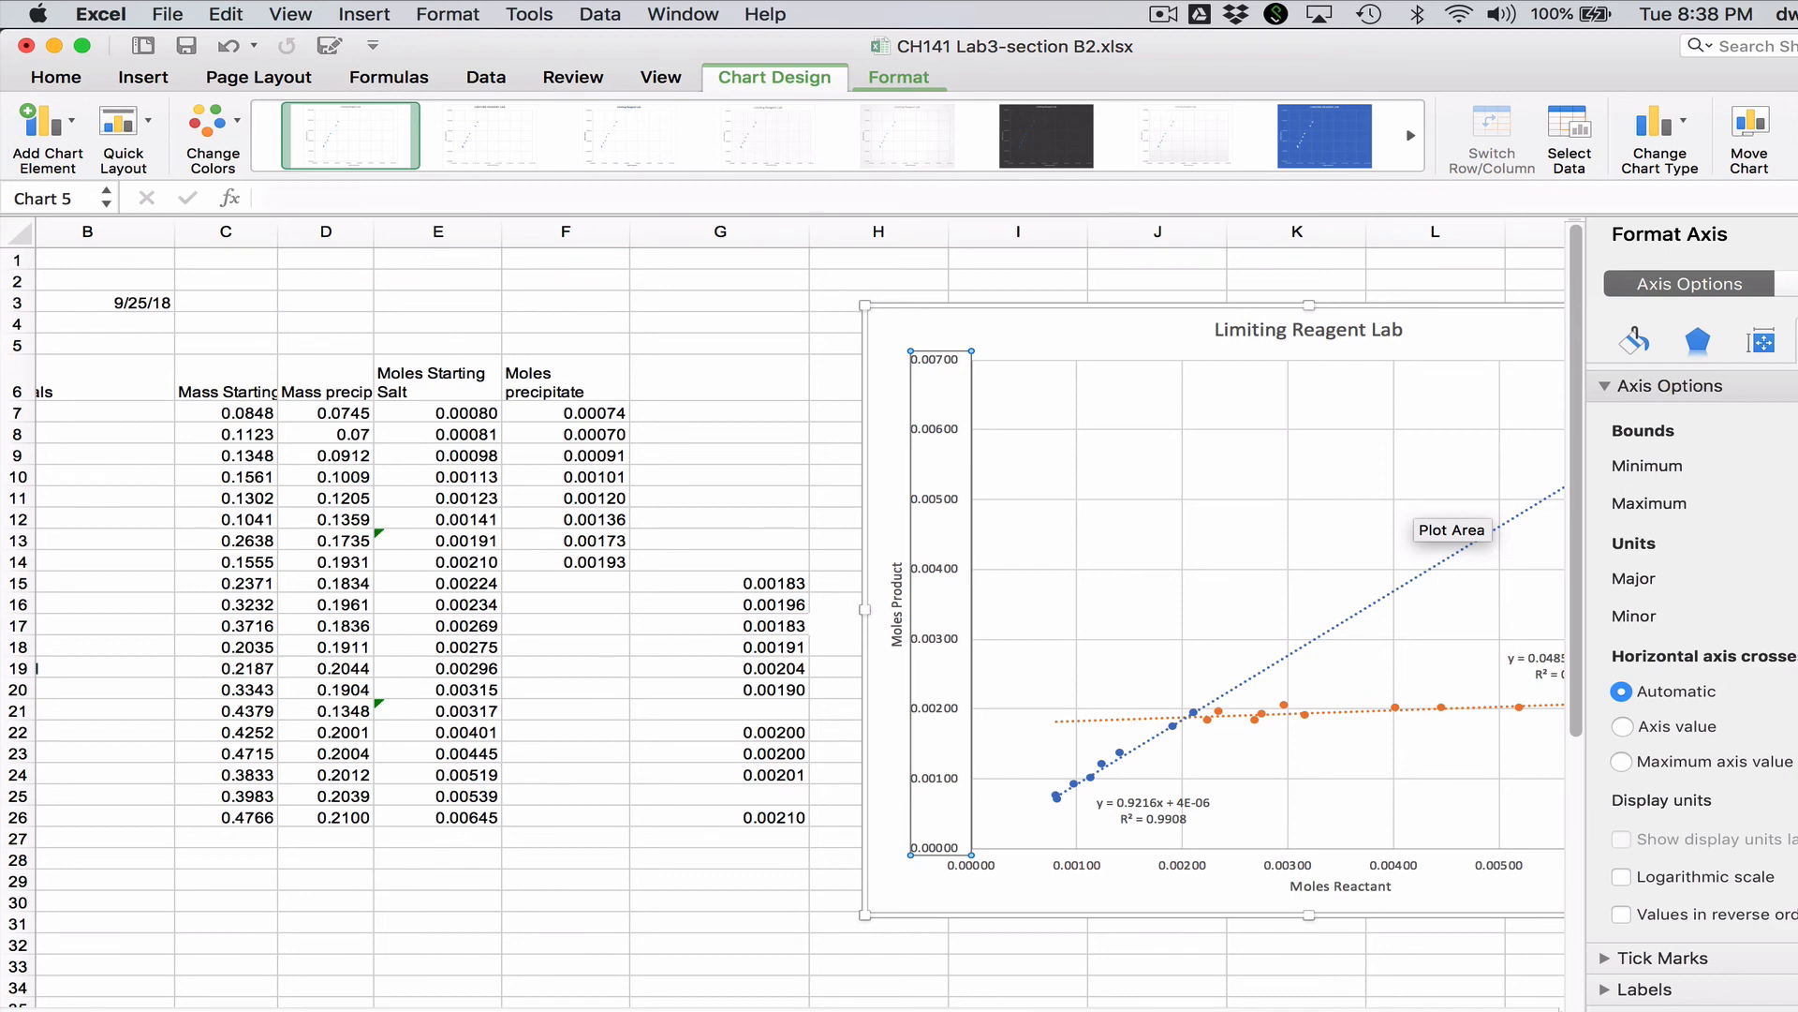
pyautogui.press('Return')
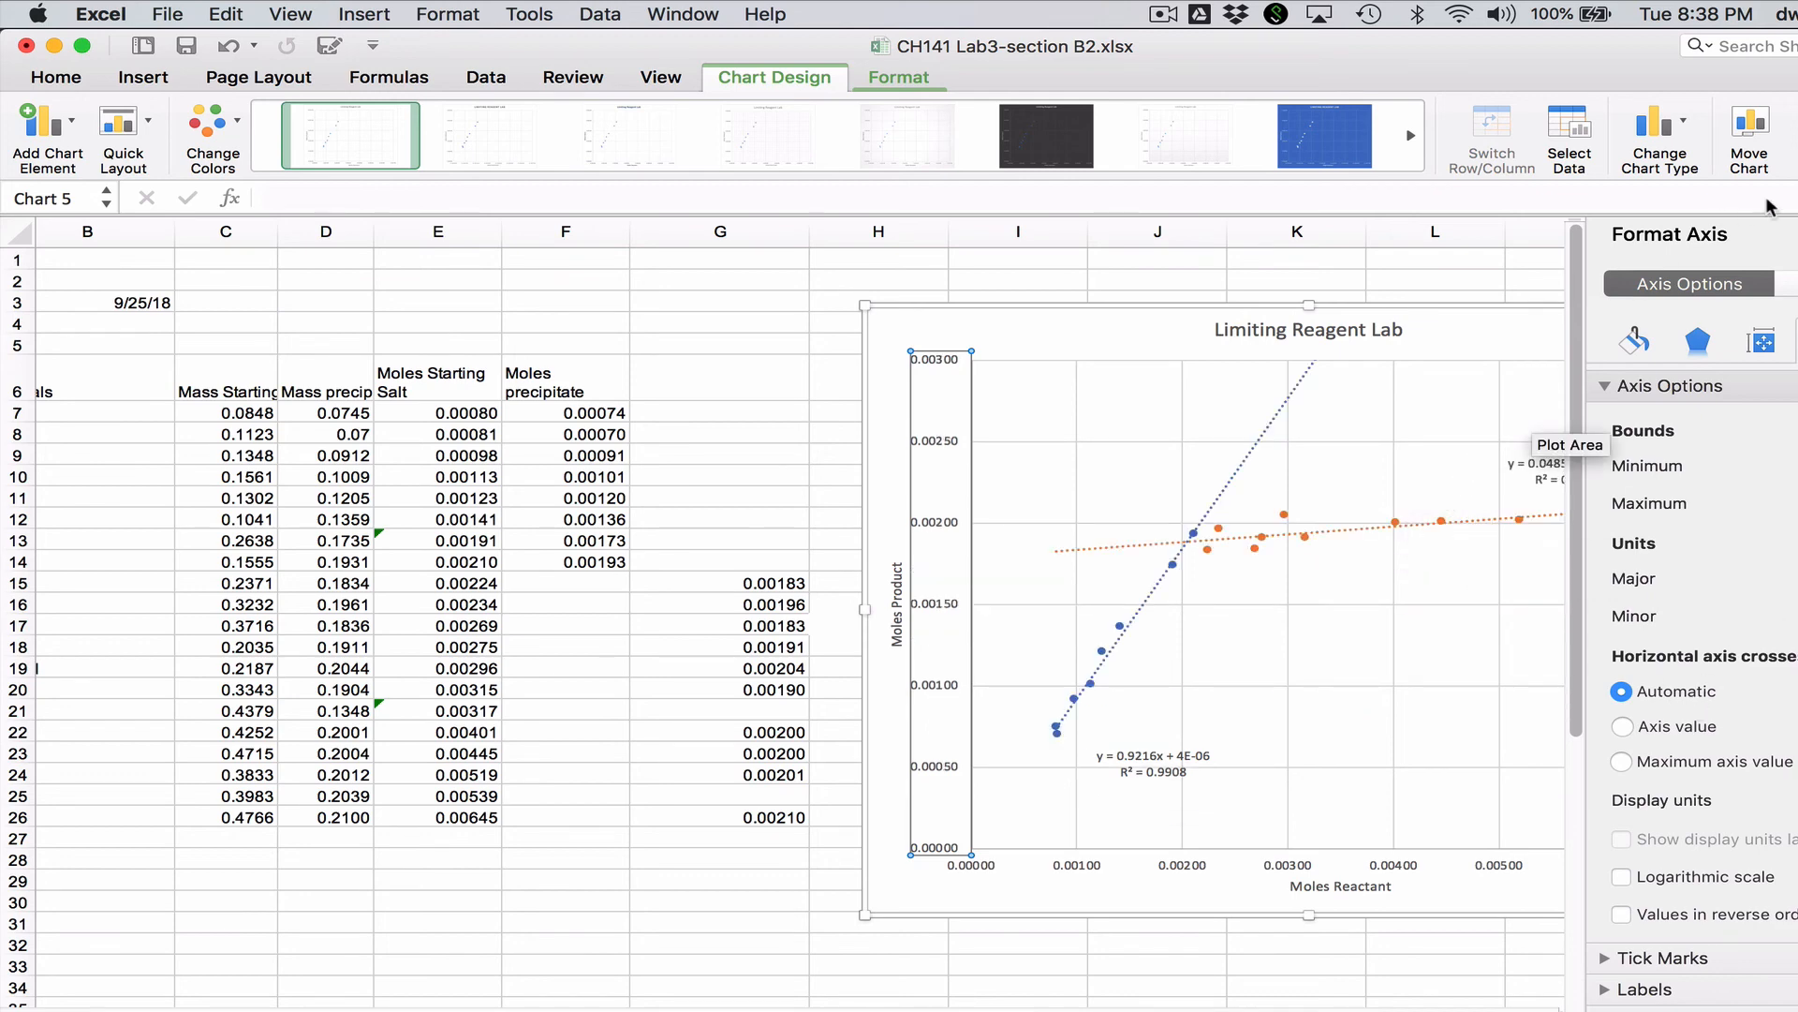
pyautogui.click(1797, 234)
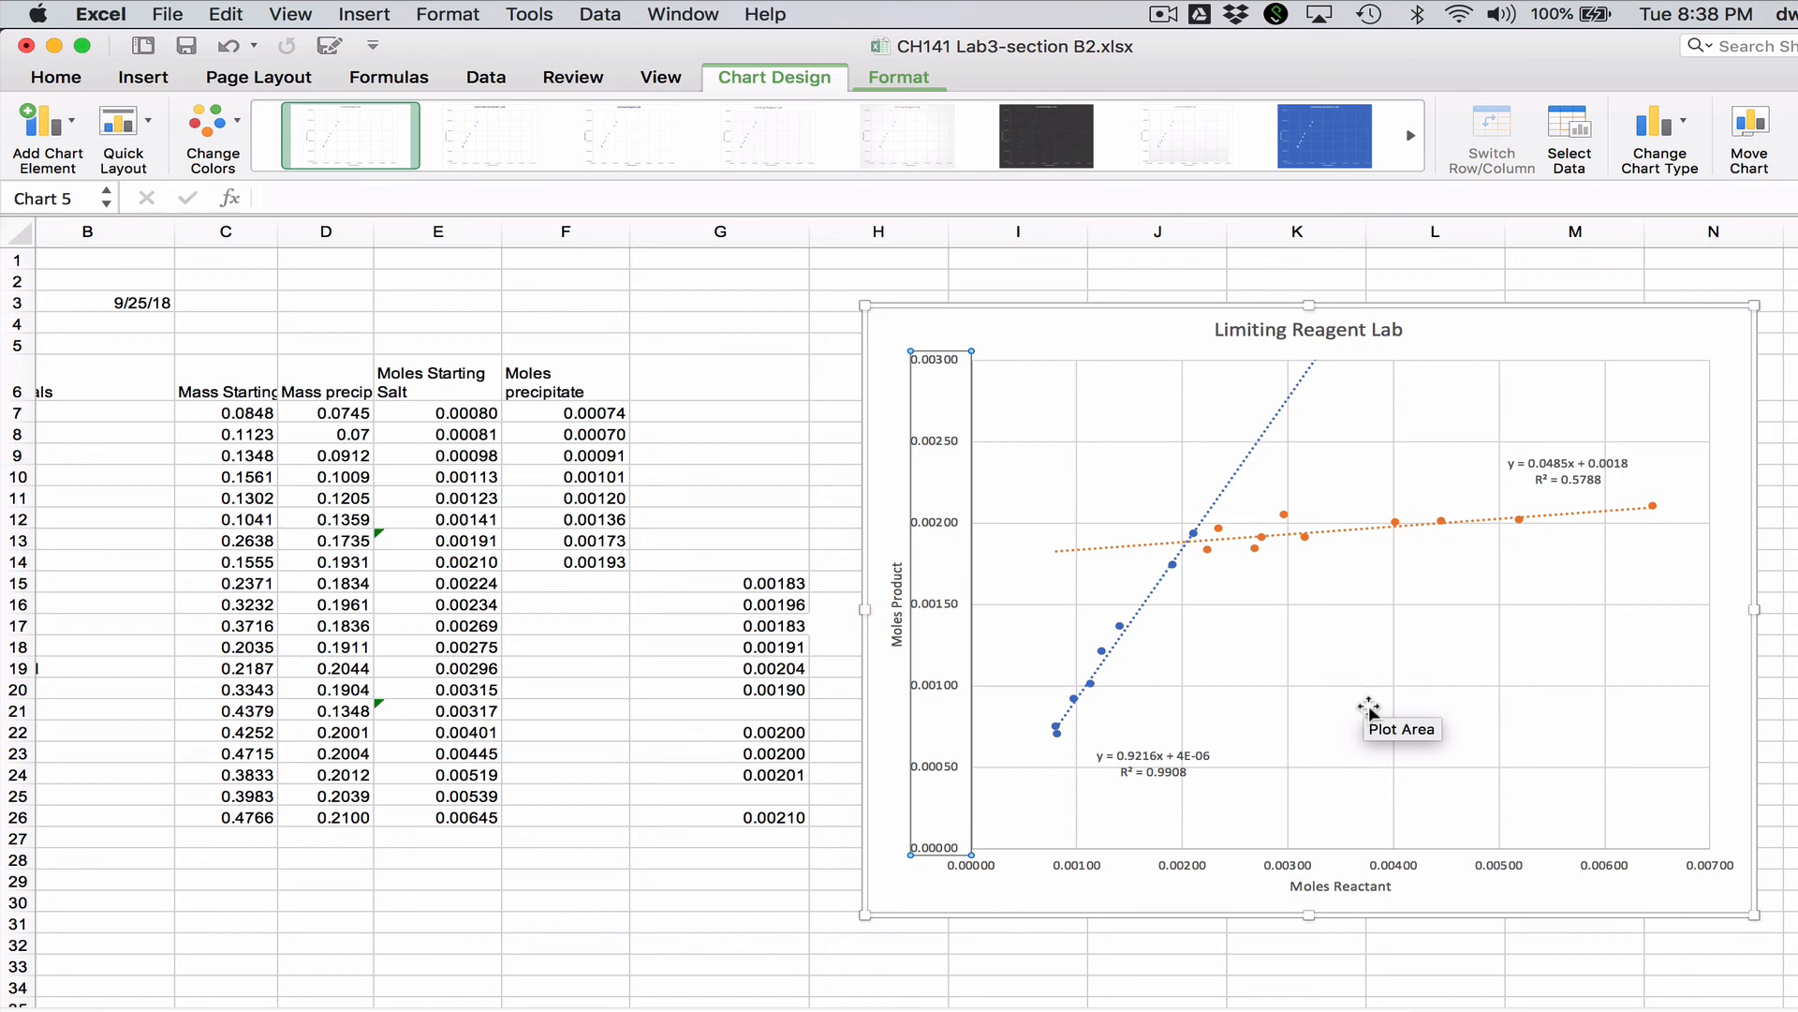
# Select the blue series and the orange series in turn to examine which worksheet ranges each one plots
pyautogui.click(1115, 634)
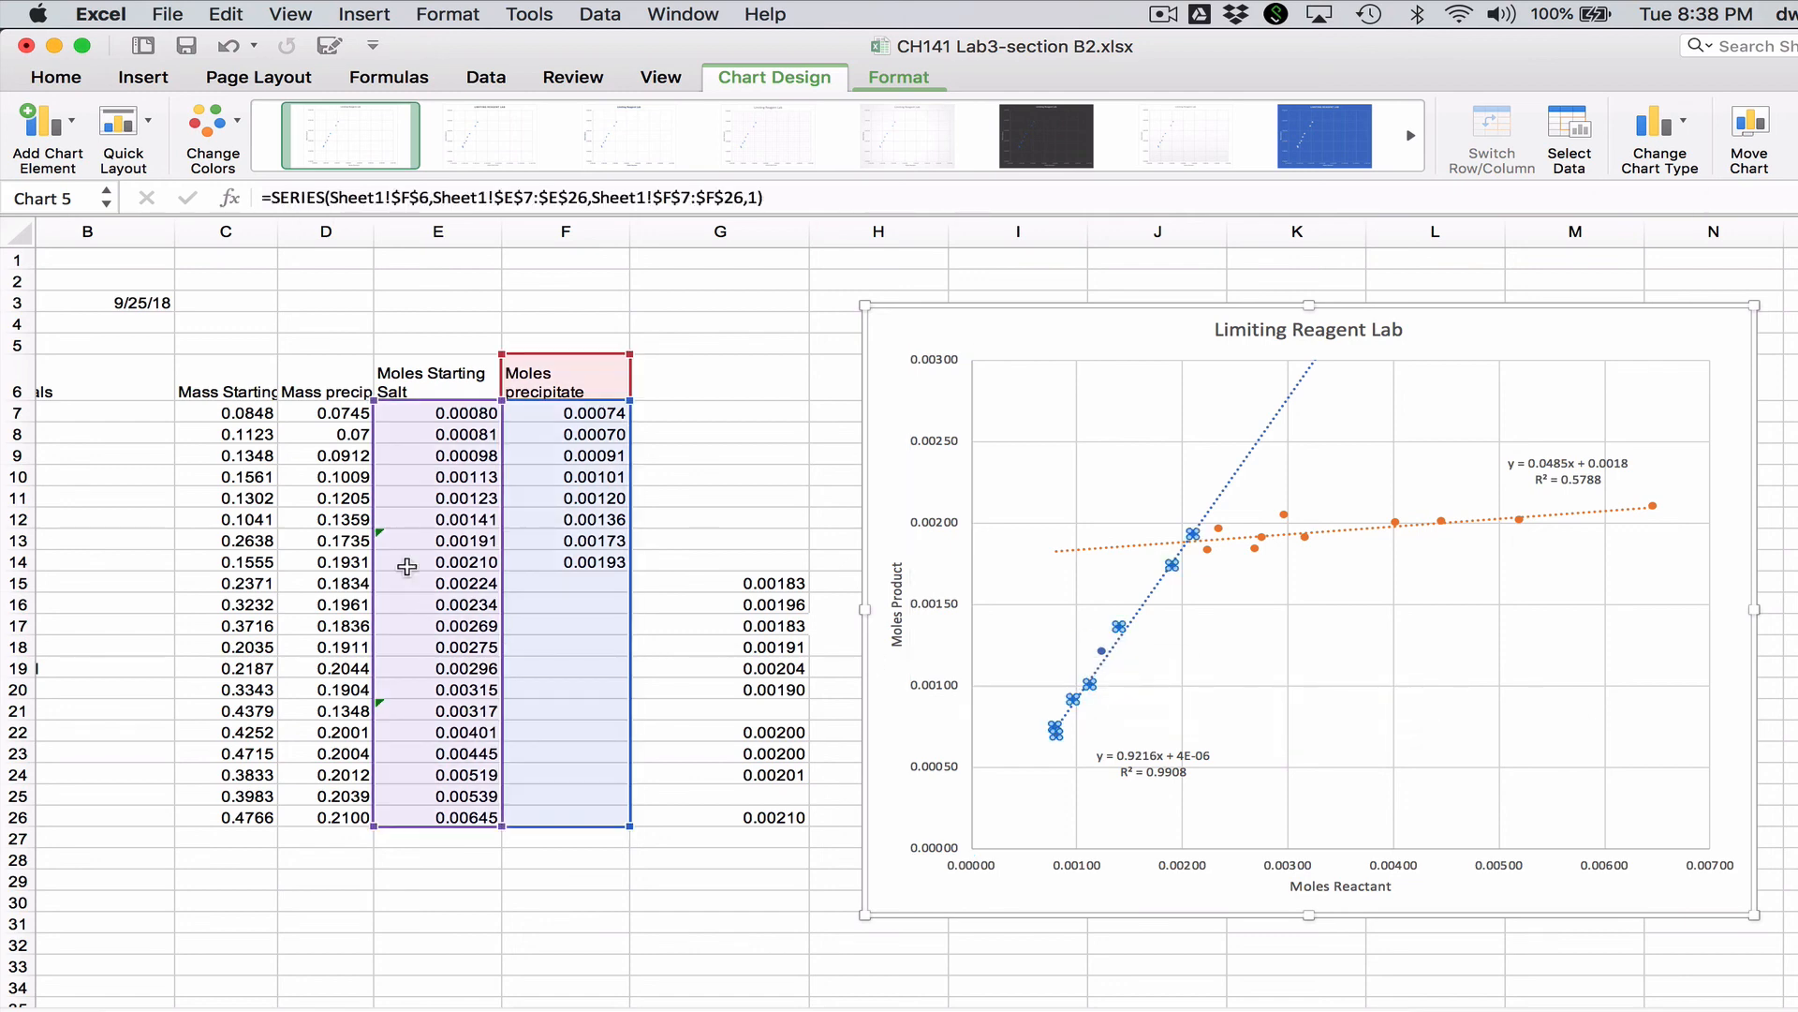
pyautogui.click(1255, 551)
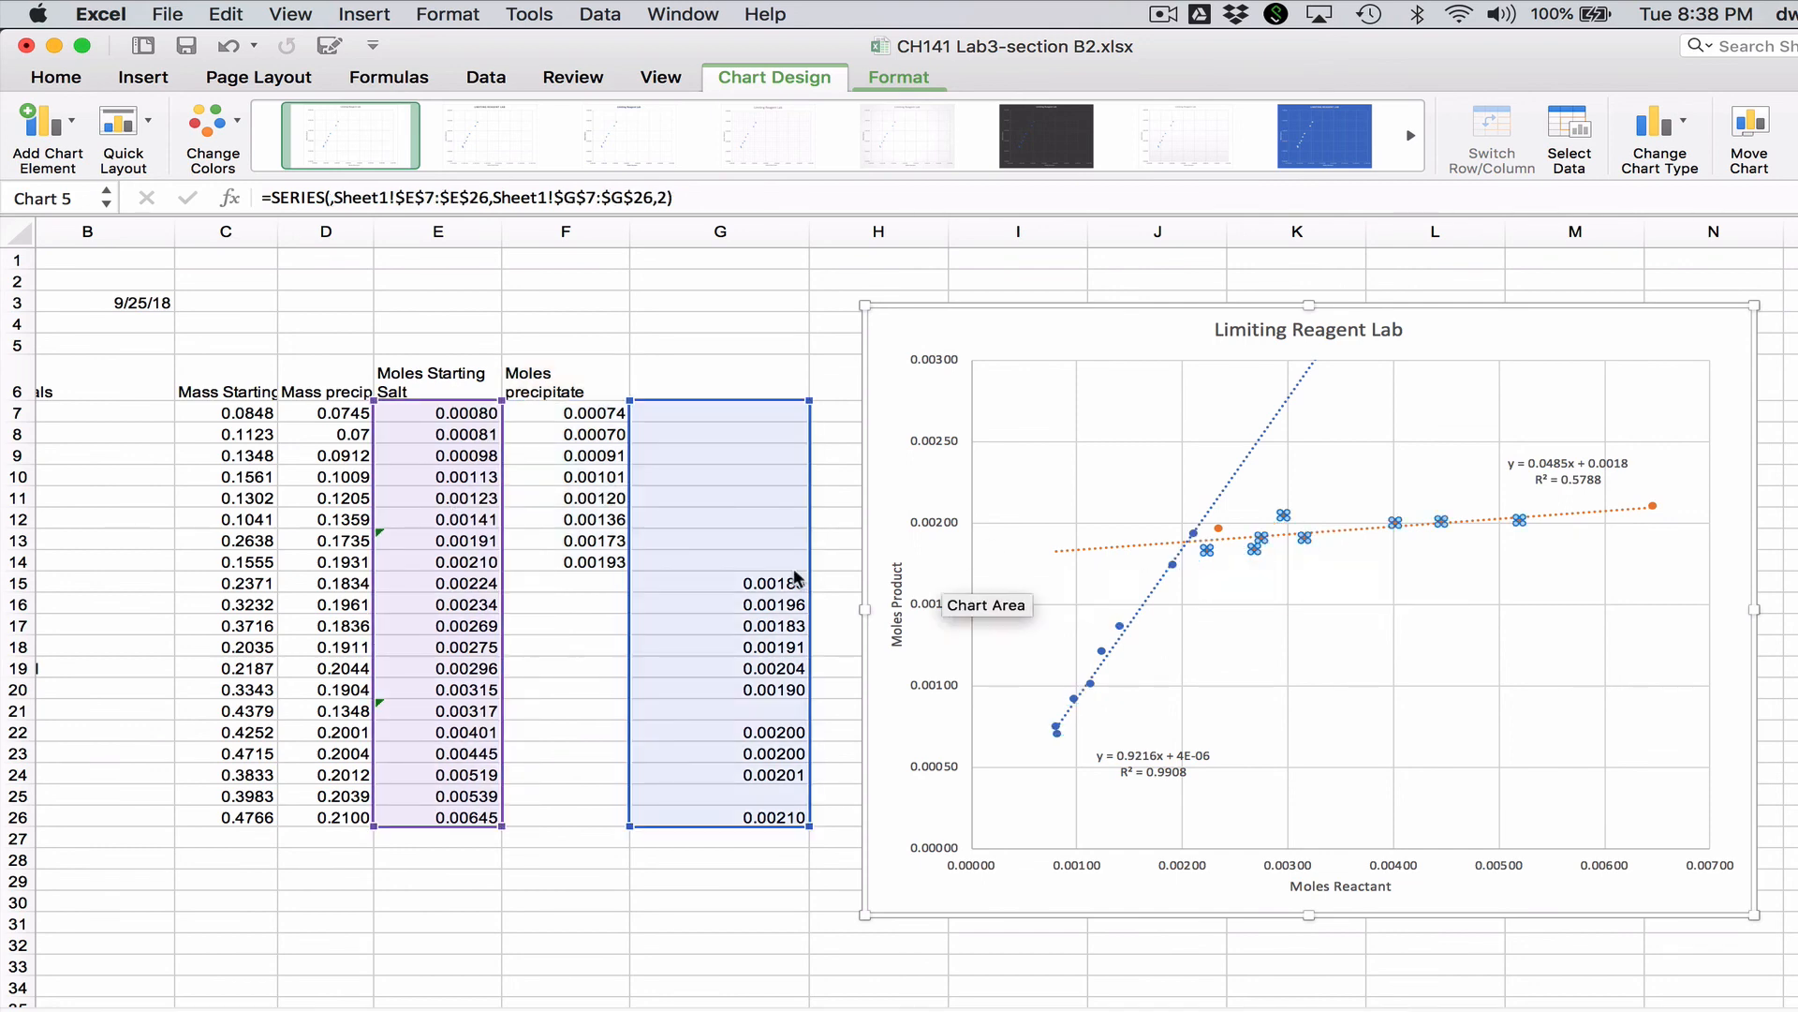